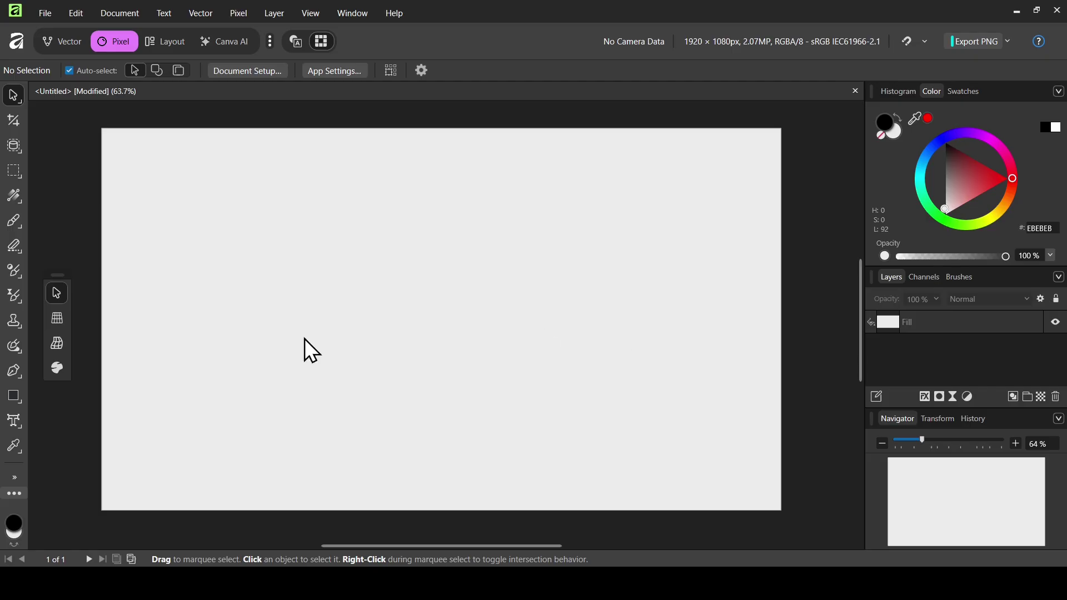
# - Type an artistic-text letter F on the canvas and set it to Arial Bold at 800 pt
pyautogui.click(20, 421)
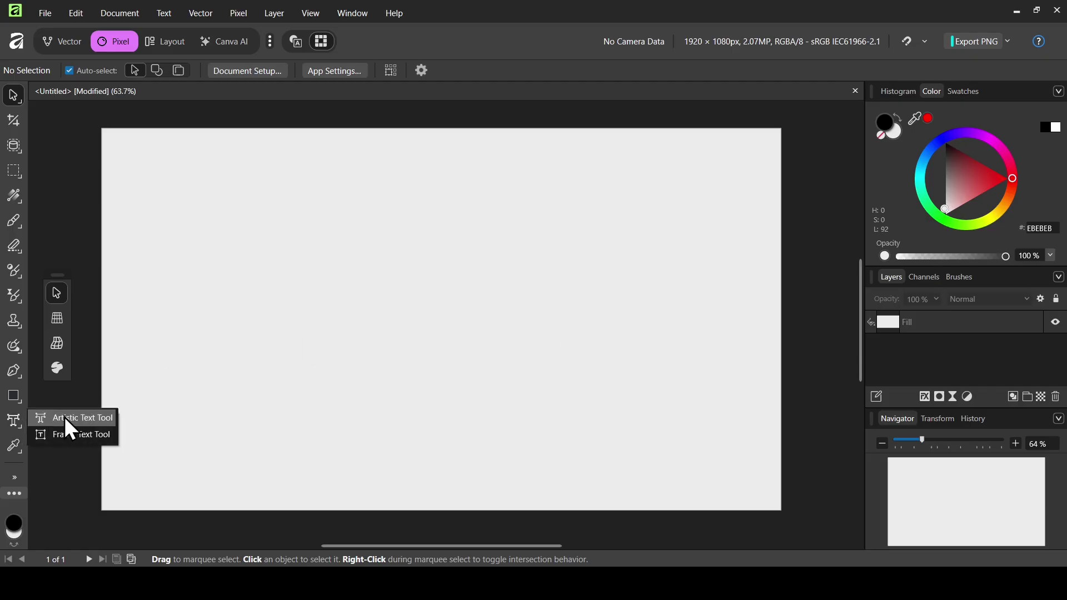
pyautogui.click(82, 421)
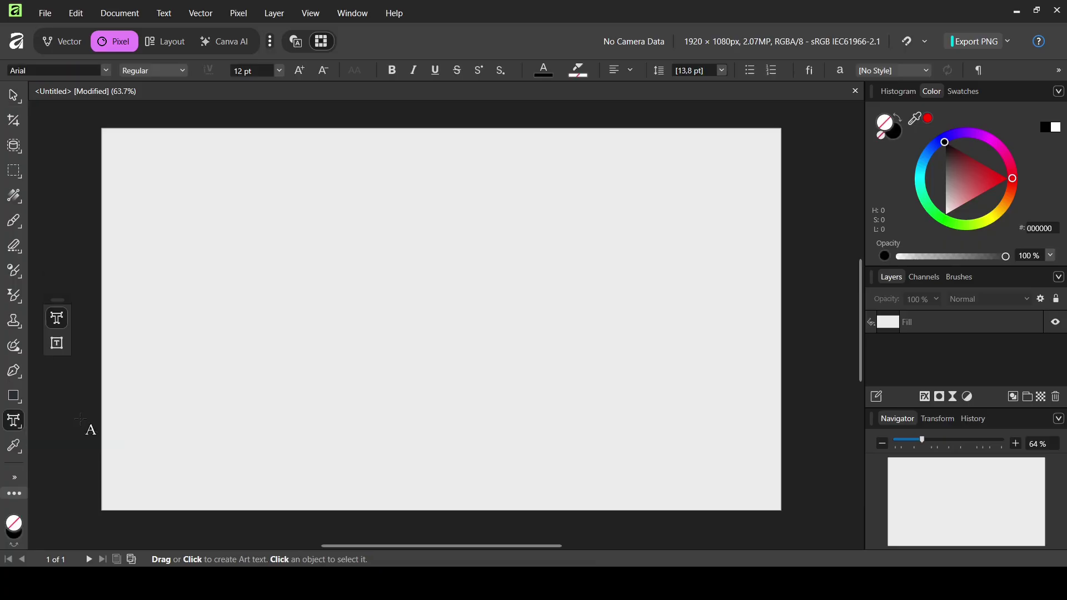
pyautogui.click(351, 297)
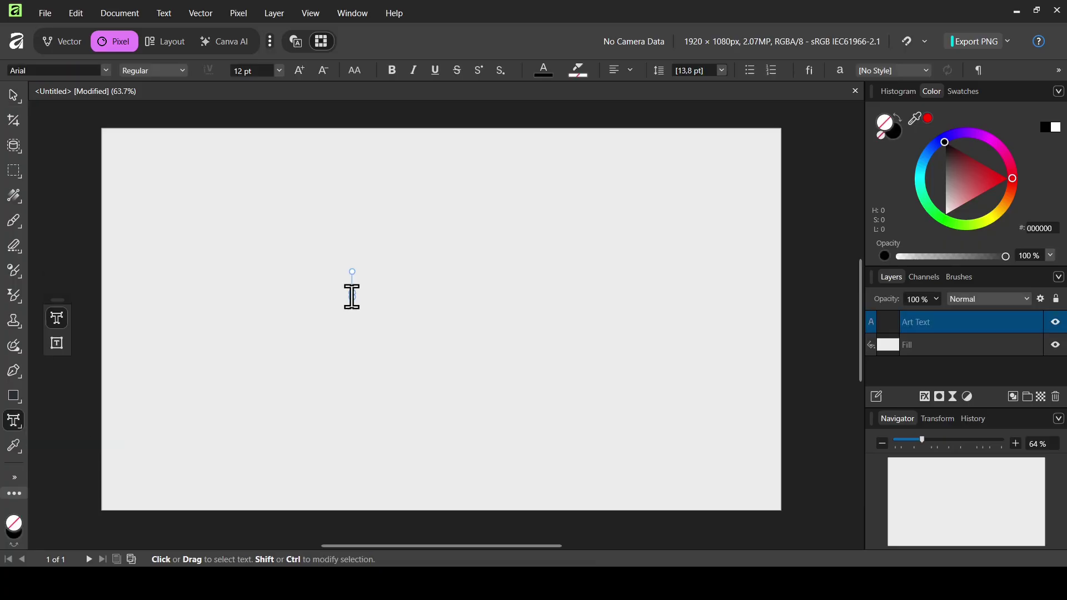
pyautogui.write('F')
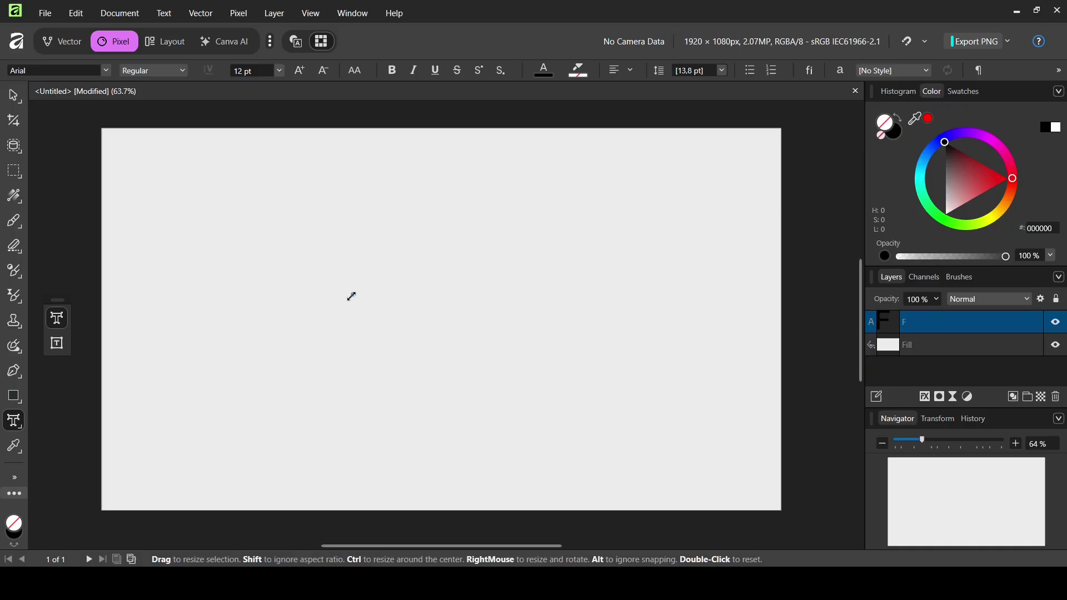
pyautogui.click(251, 72)
pyautogui.write('800')
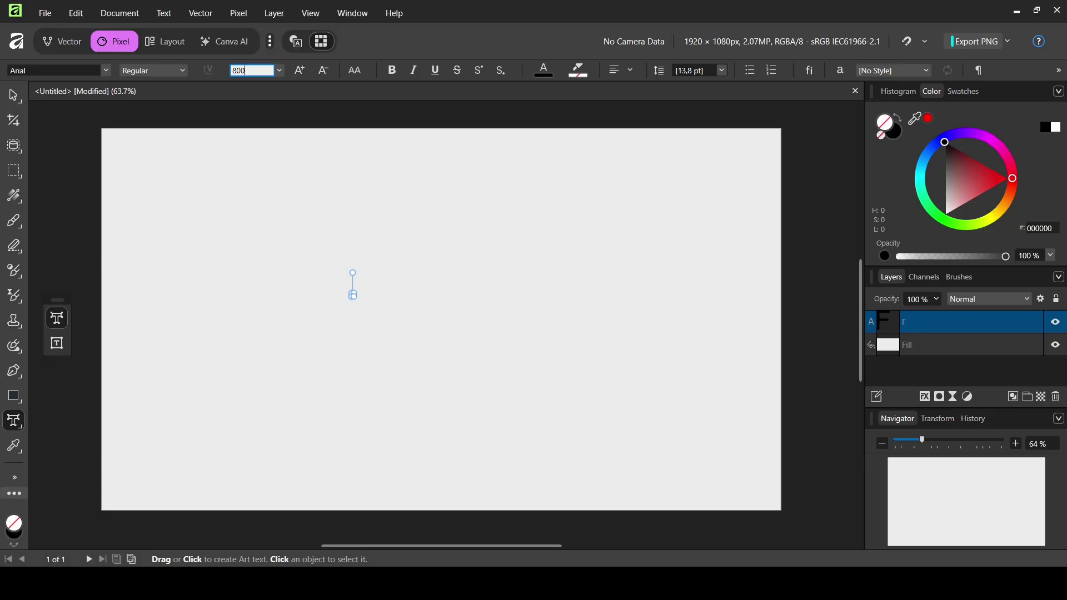
pyautogui.press('Return')
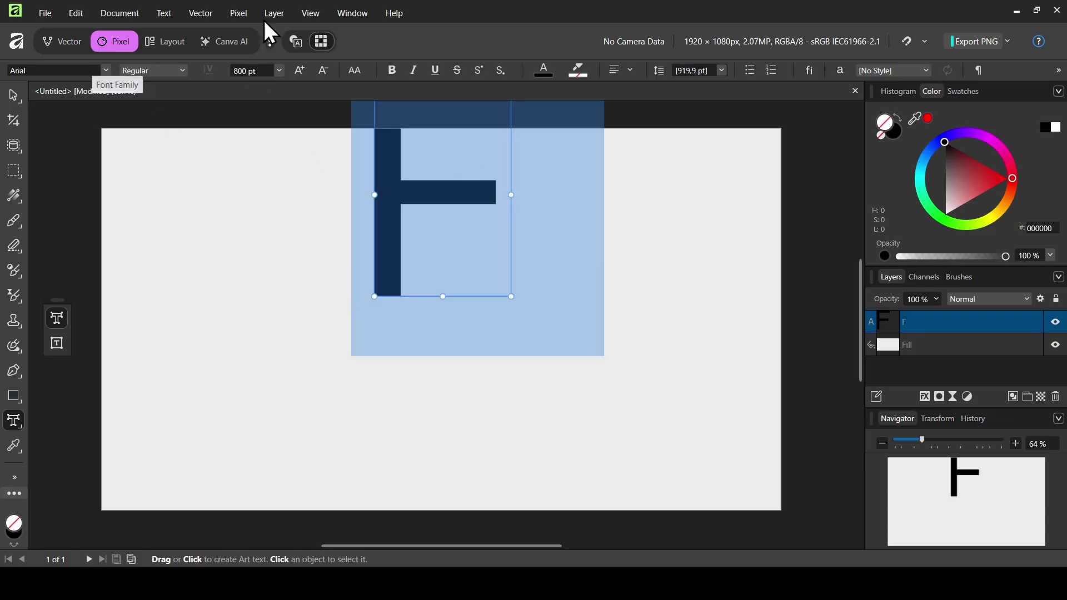
pyautogui.click(391, 71)
# - Move the F to the canvas centre and fill it pure white (FFFFFF)
pyautogui.click(15, 91)
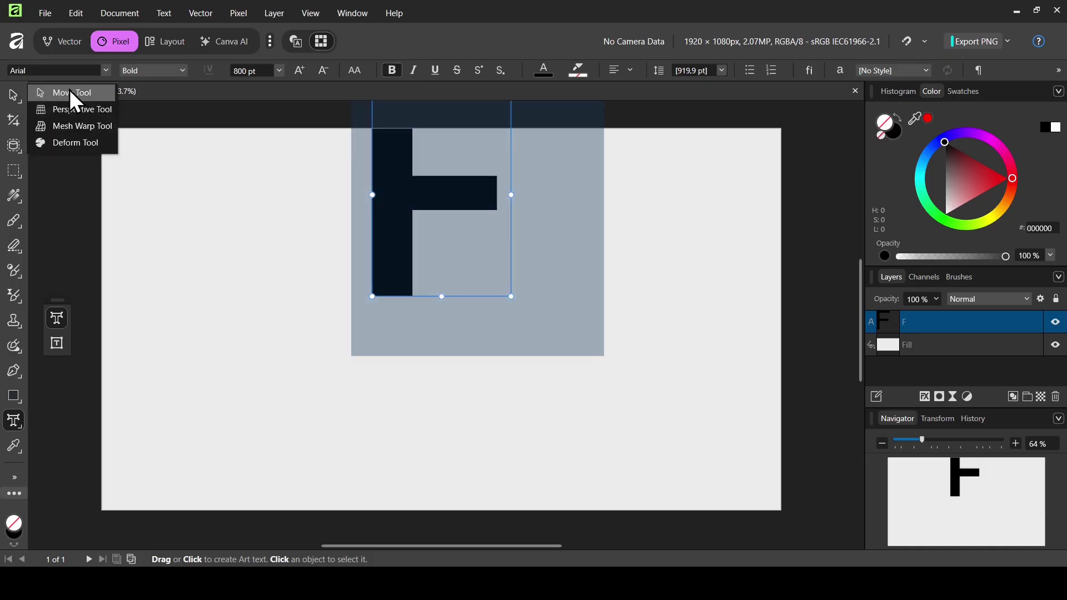
pyautogui.click(76, 93)
pyautogui.moveTo(414, 168); pyautogui.dragTo(447, 233)
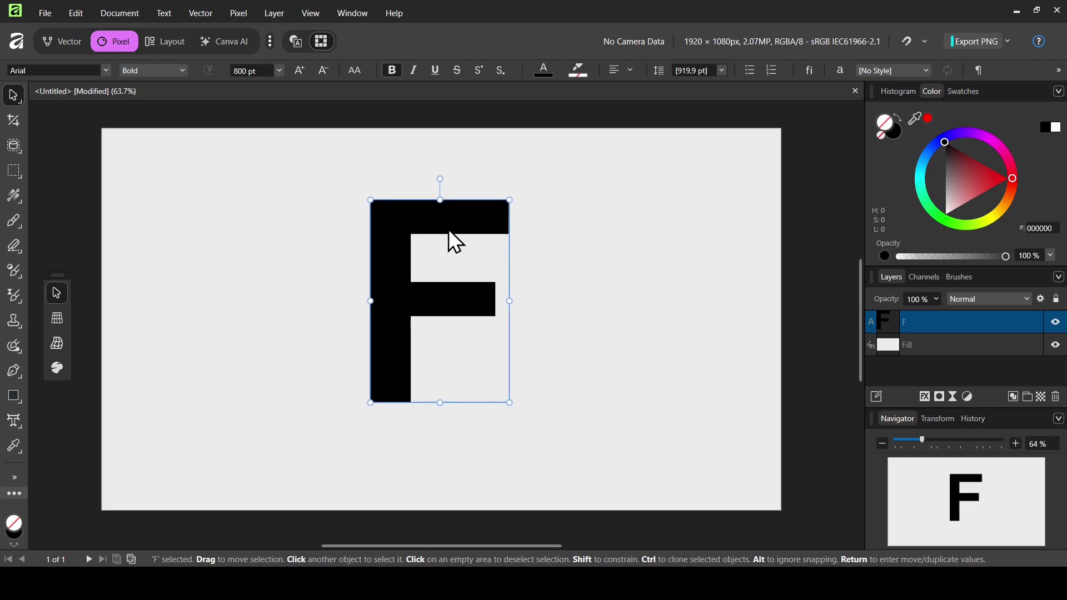
pyautogui.moveTo(972, 173)
pyautogui.mouseDown()
pyautogui.moveTo(960, 189)
pyautogui.moveTo(969, 173)
pyautogui.moveTo(968, 195)
pyautogui.moveTo(935, 224)
pyautogui.mouseUp()
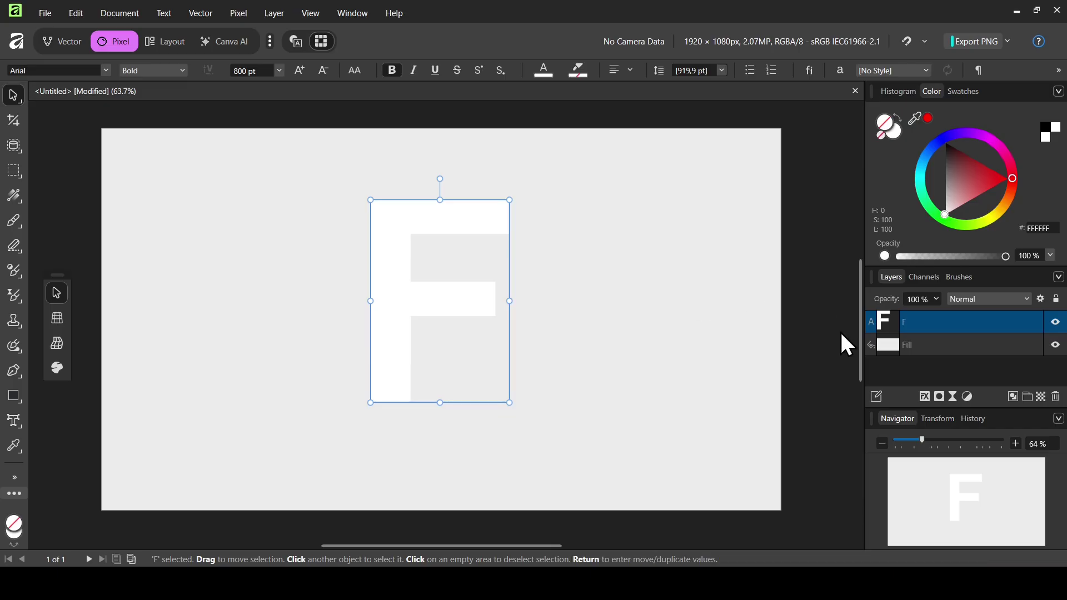
# - Give the F an outer shadow with 14.3 px radius, 7.1 px offset and a 330° angle
pyautogui.click(928, 396)
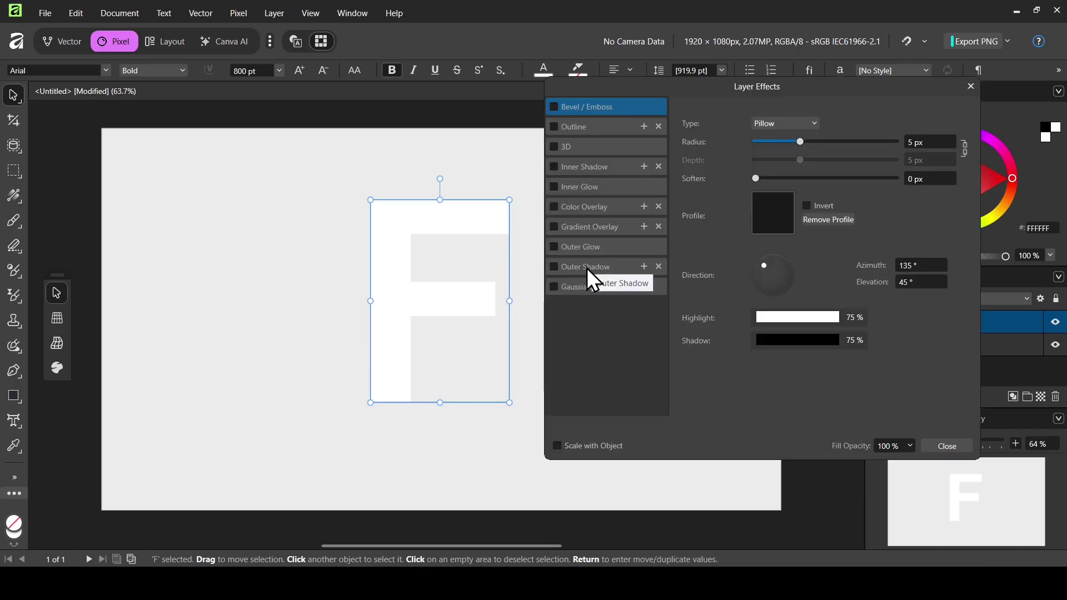
pyautogui.click(586, 268)
pyautogui.click(554, 267)
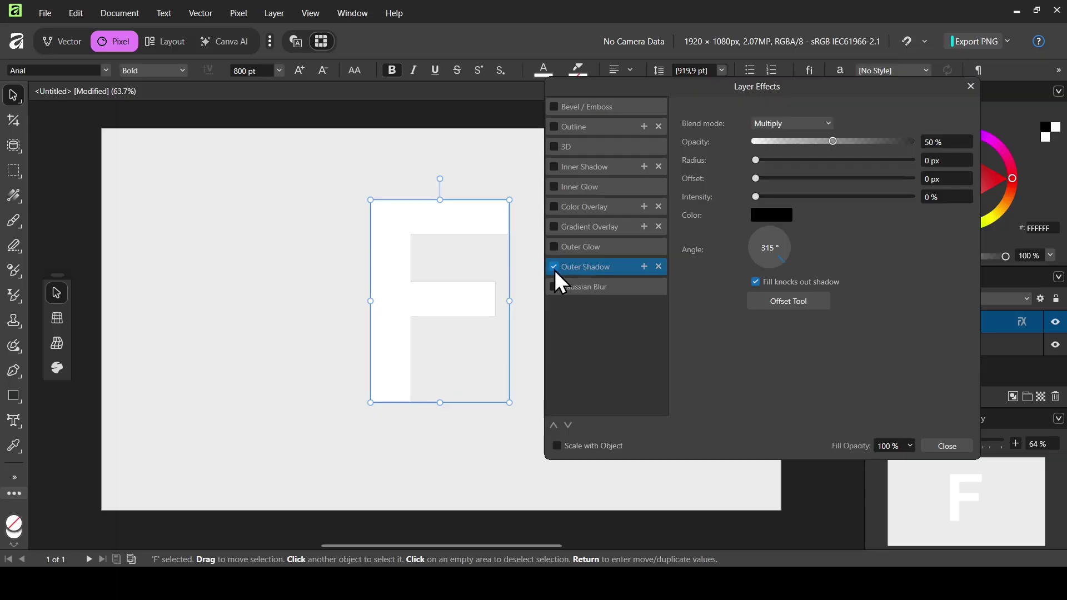
pyautogui.moveTo(759, 160); pyautogui.dragTo(845, 160)
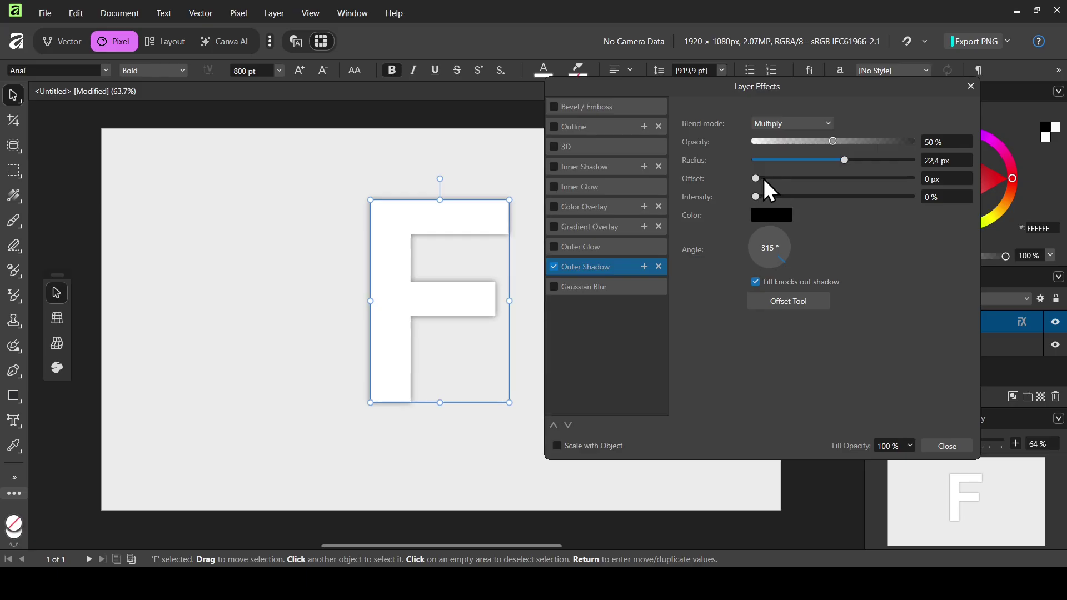
pyautogui.moveTo(757, 178); pyautogui.dragTo(835, 160)
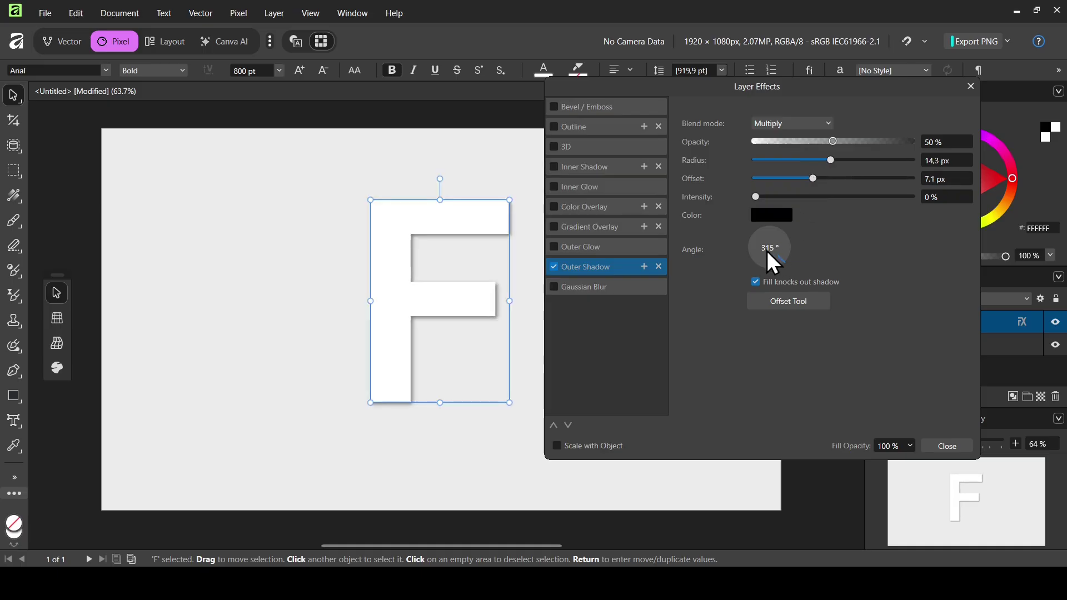
pyautogui.click(766, 251)
pyautogui.write('330')
pyautogui.press('Return')
pyautogui.click(971, 87)
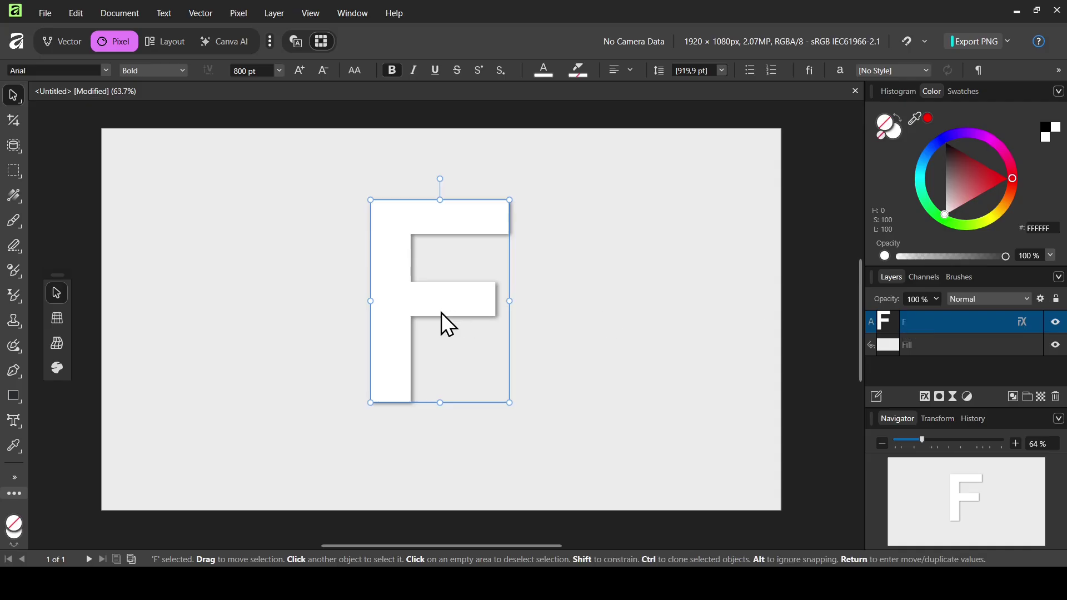
# - Create a linked duplicate of the shadowed F and toggle the layers' visibility to check it
pyautogui.click(87, 9)
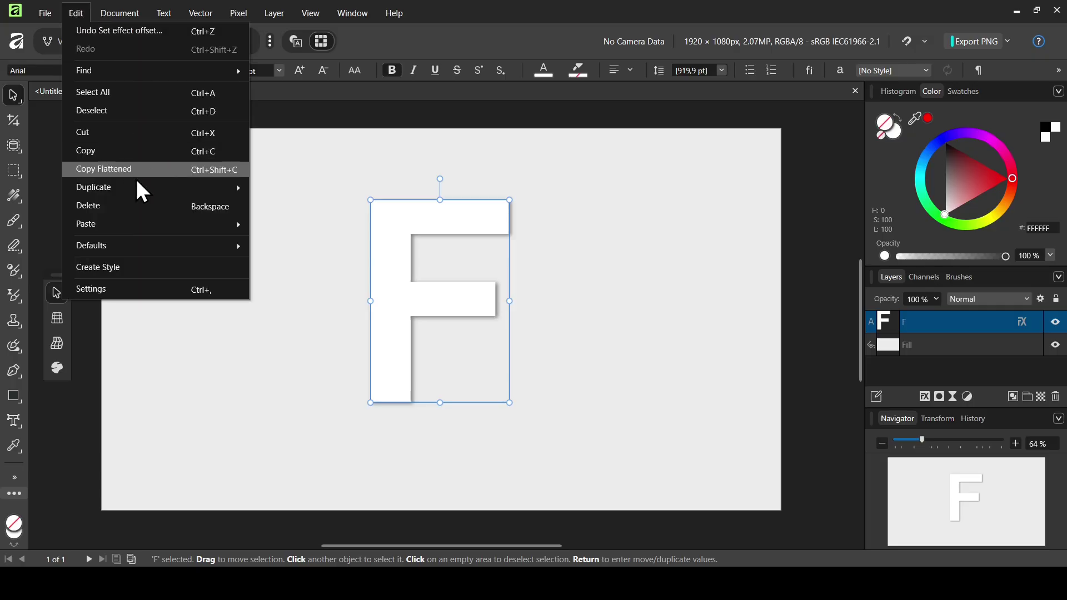
pyautogui.moveTo(236, 186)
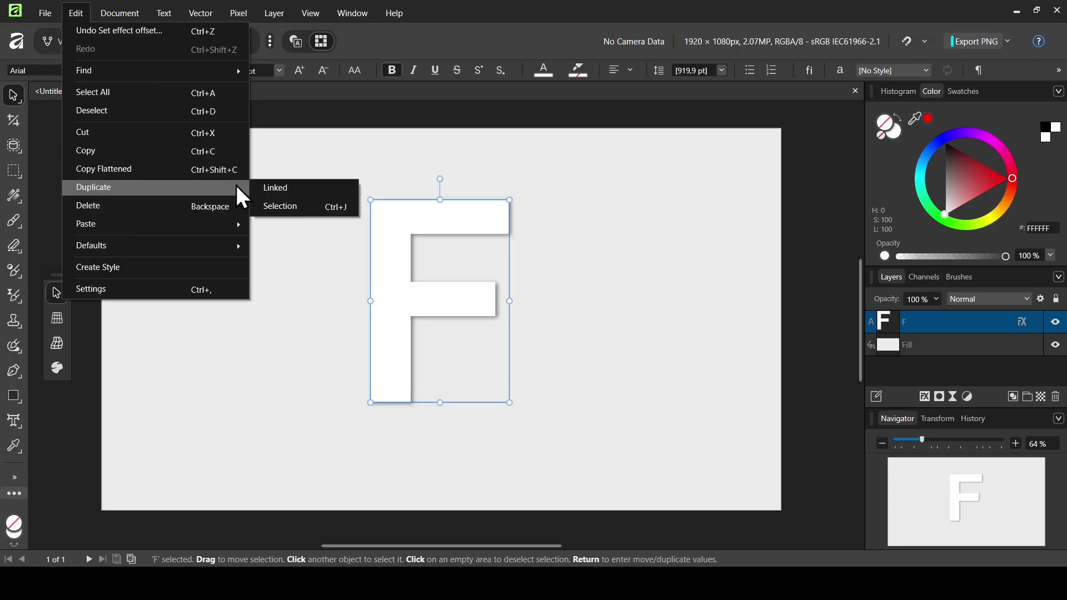
pyautogui.click(294, 192)
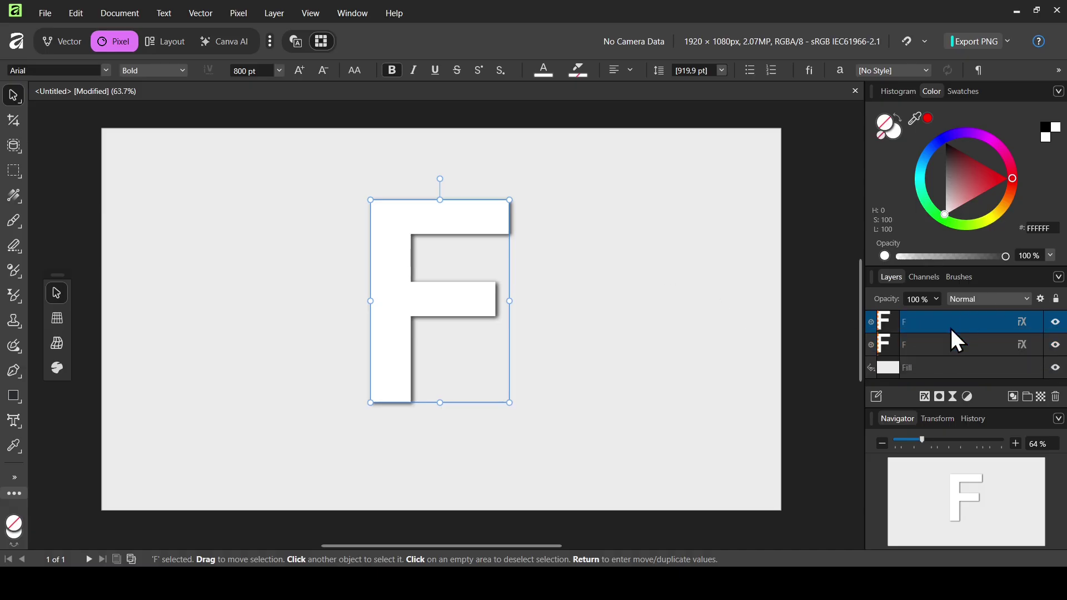
pyautogui.click(1055, 321)
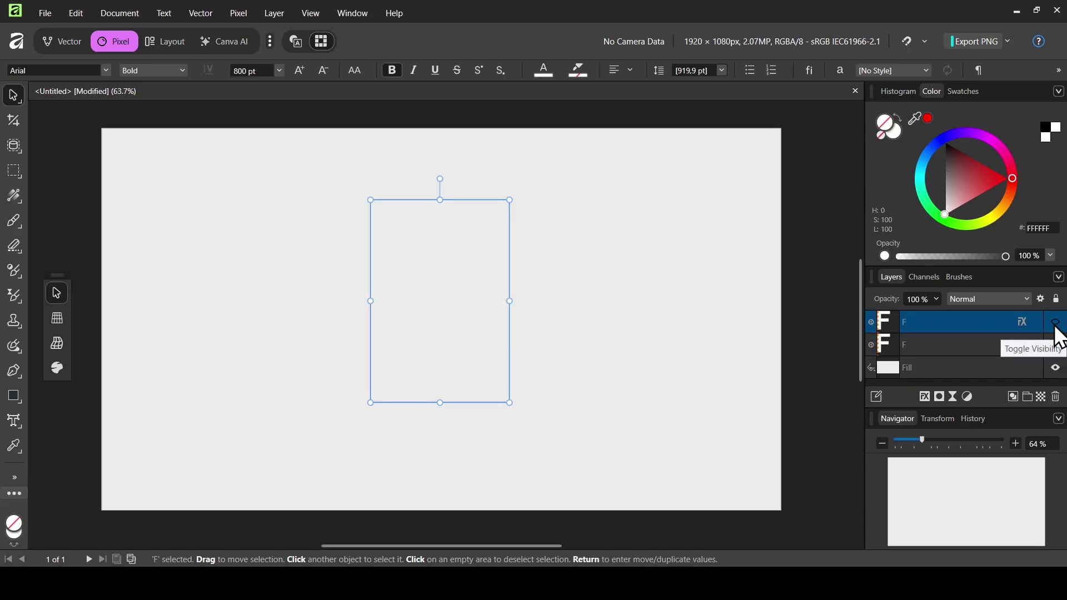
pyautogui.click(1058, 329)
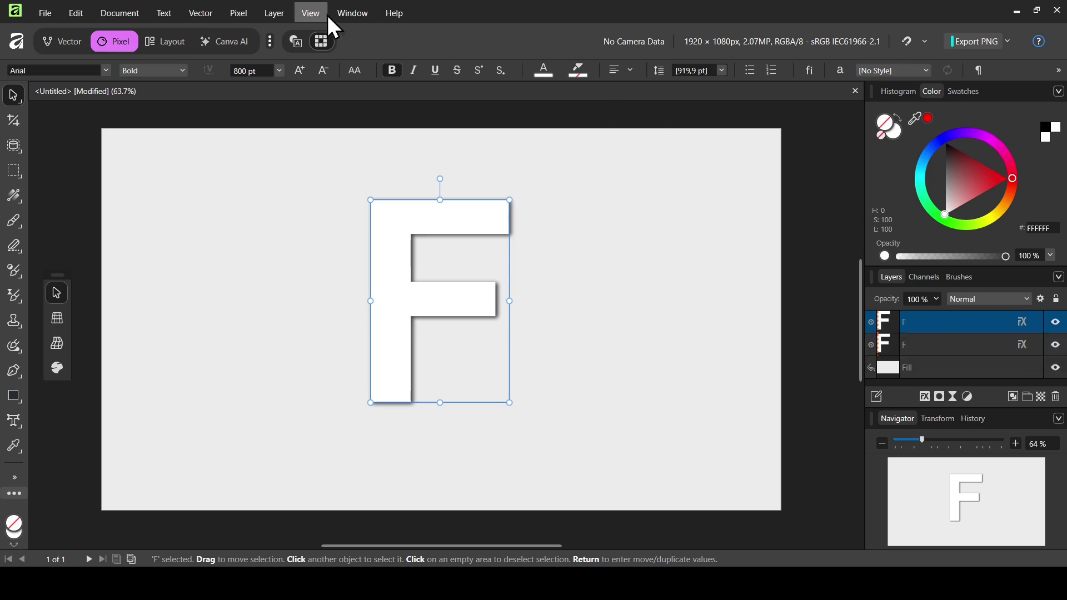
pyautogui.click(349, 15)
pyautogui.moveTo(375, 78)
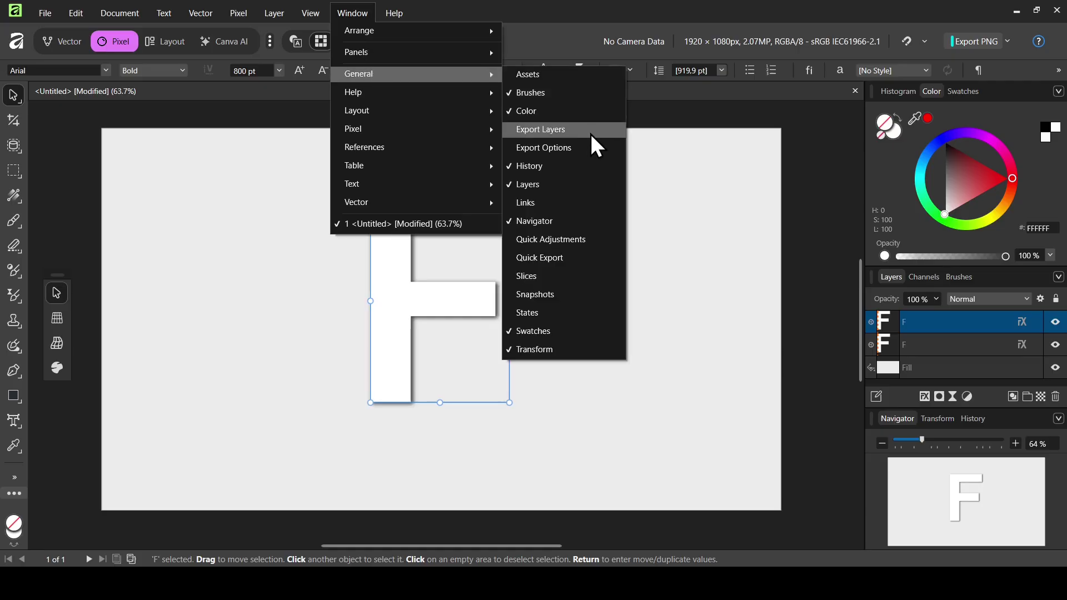
pyautogui.click(570, 203)
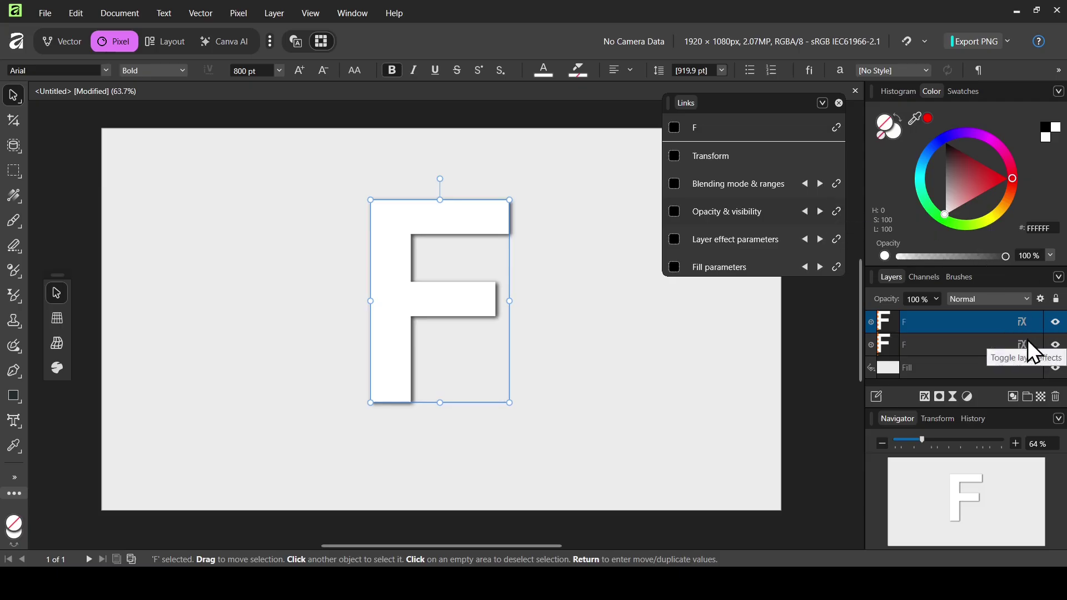
pyautogui.click(841, 104)
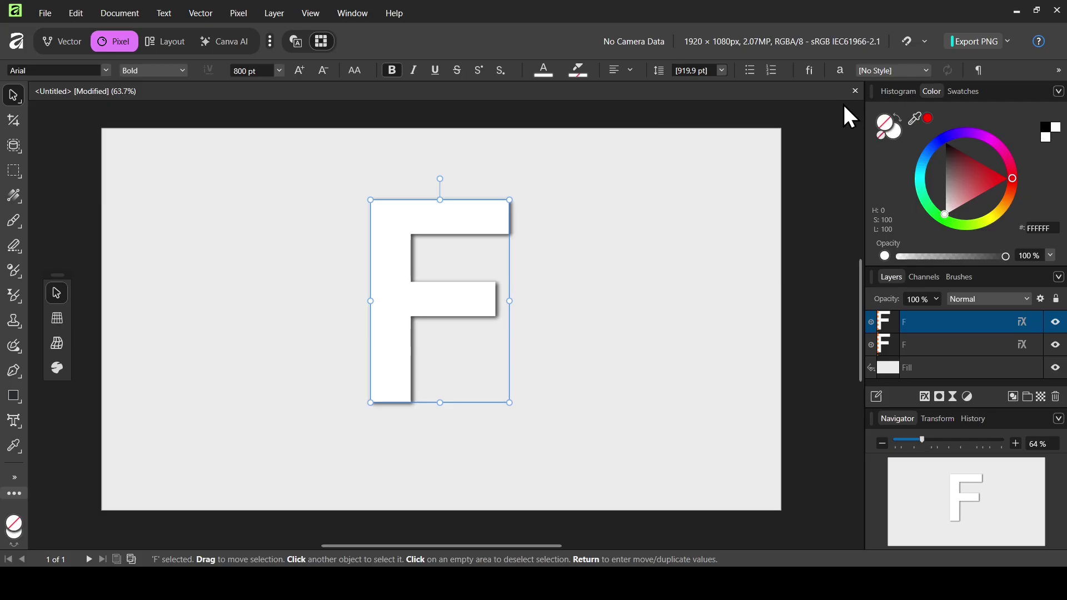
# - Narrow the top F copy slightly from its right handle and shear its right side upward
pyautogui.click(15, 98)
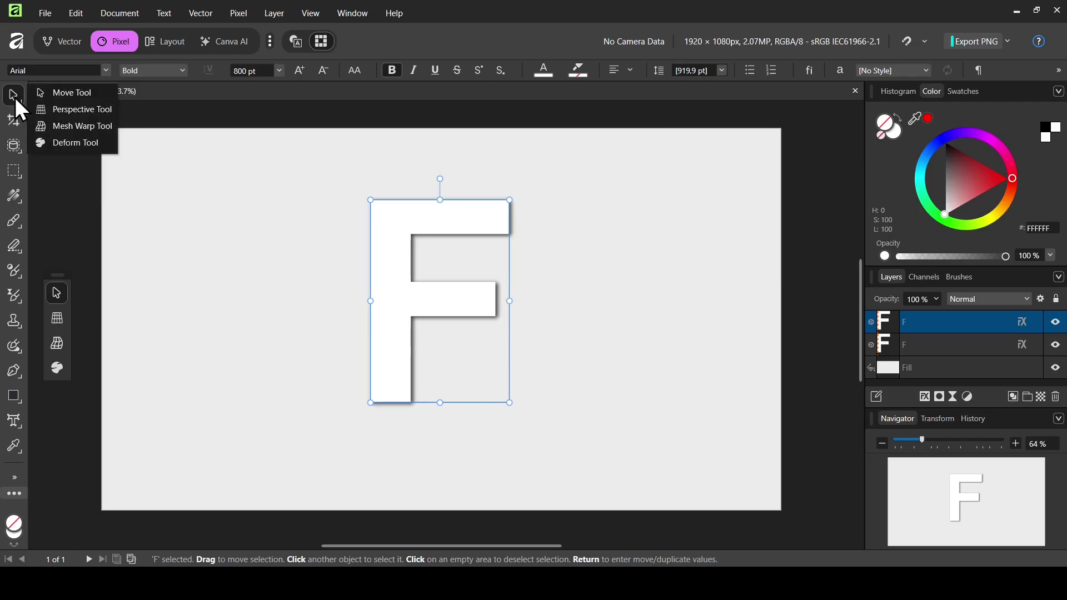
pyautogui.click(77, 95)
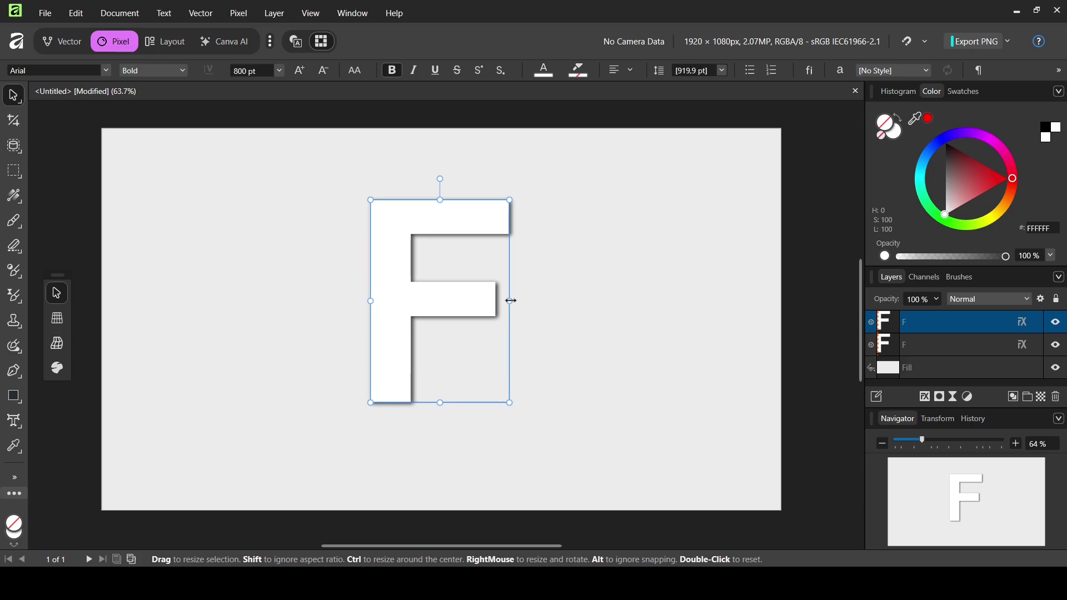
pyautogui.moveTo(509, 301); pyautogui.dragTo(502, 300)
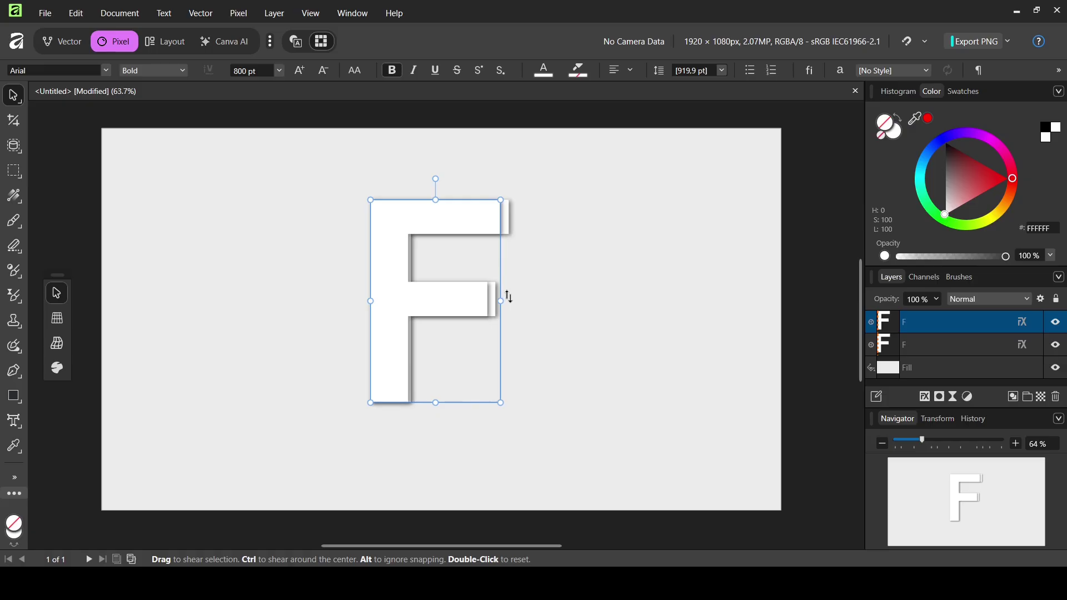
pyautogui.moveTo(507, 295); pyautogui.dragTo(509, 289)
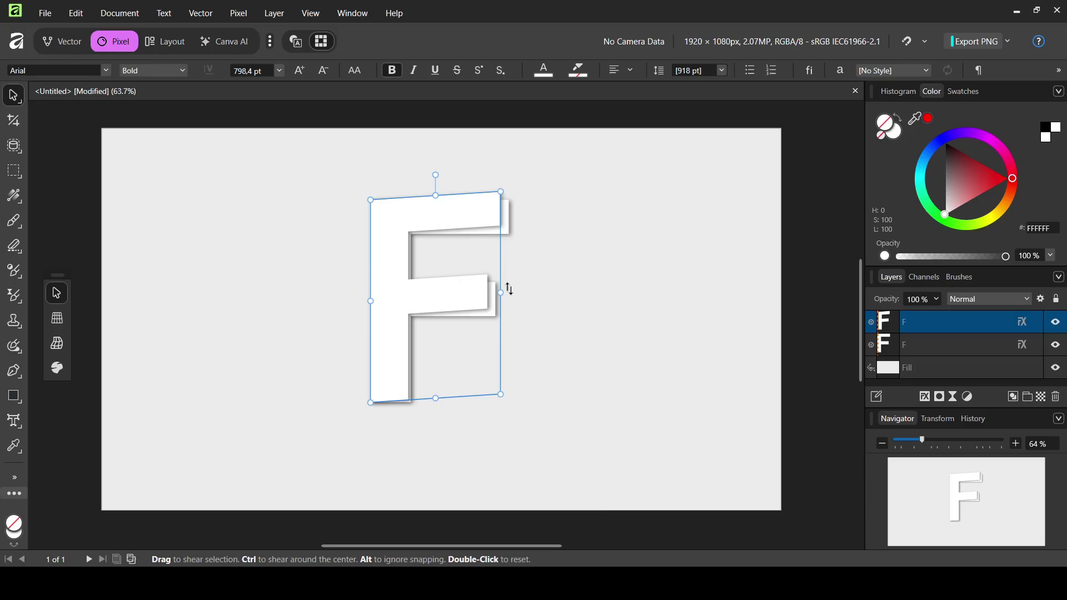
# - Repeat the transformed duplicate with Ctrl+J to fan out eight F copies, then select all eight
pyautogui.hotkey('ctrl', 'j')
pyautogui.hotkey('ctrl', 'j')
pyautogui.hotkey('ctrl', 'j')
pyautogui.hotkey('ctrl', 'j')
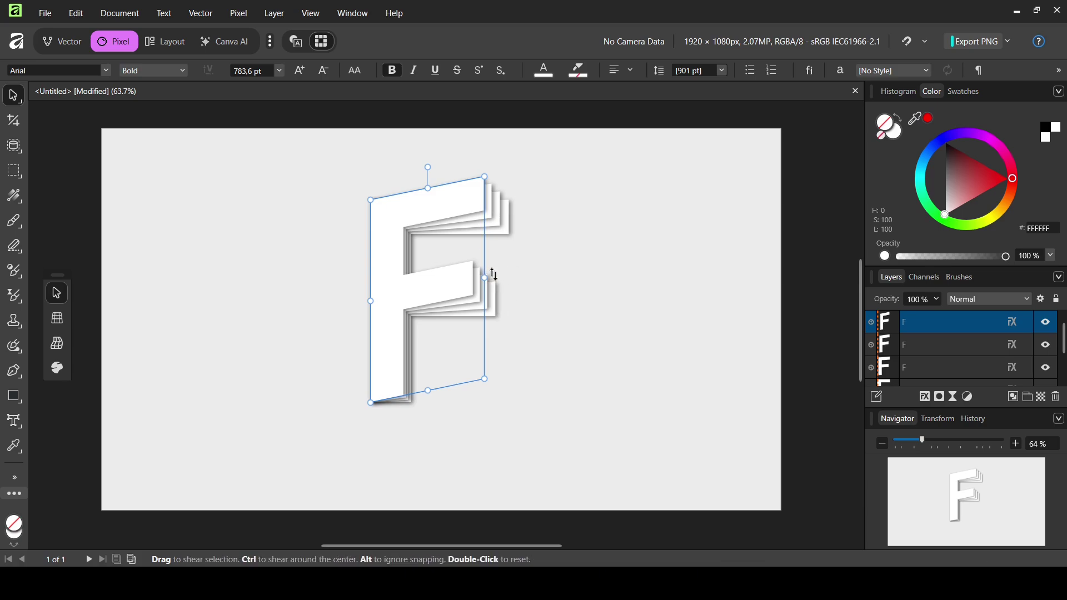
pyautogui.hotkey('ctrl', 'j')
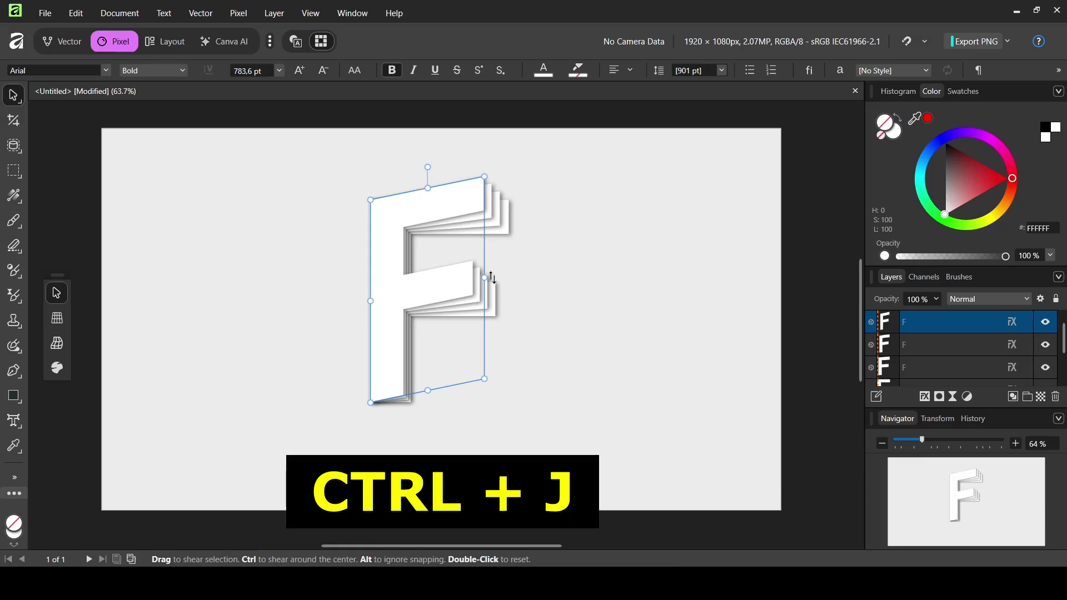
pyautogui.hotkey('ctrl', 'j')
pyautogui.hotkey('ctrl', 'j')
pyautogui.hotkey('ctrl', 'j')
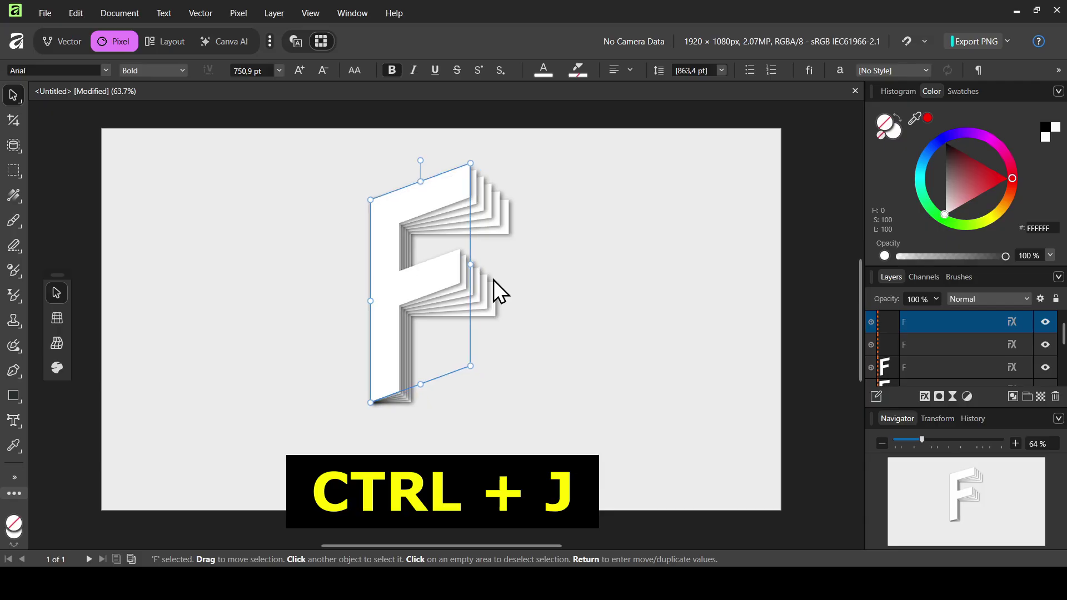
pyautogui.hotkey('ctrl', 'j')
pyautogui.hotkey('ctrl', 'j')
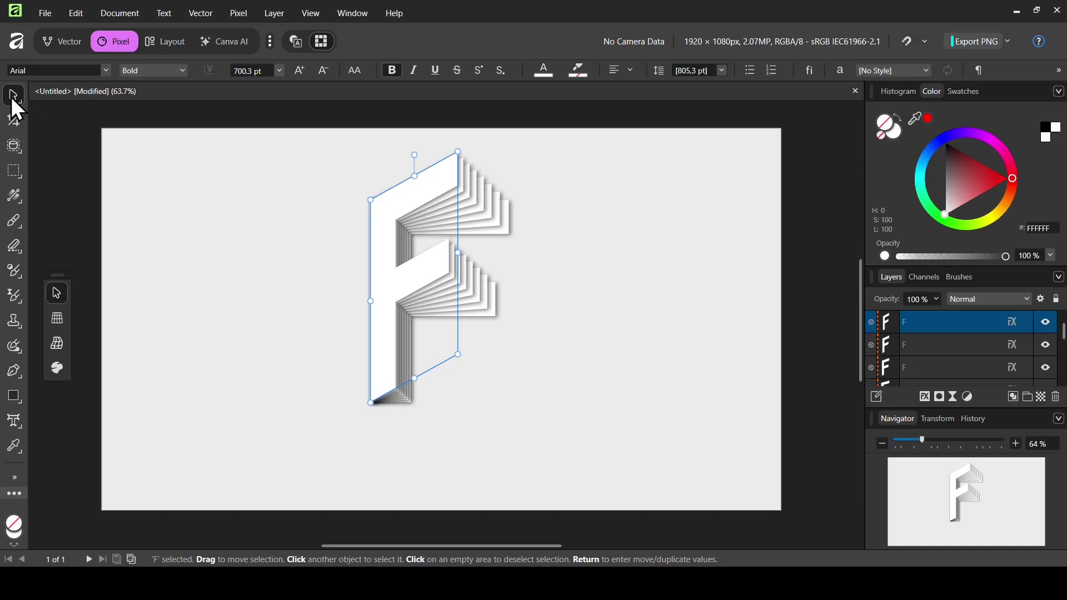
pyautogui.moveTo(295, 144); pyautogui.dragTo(572, 461)
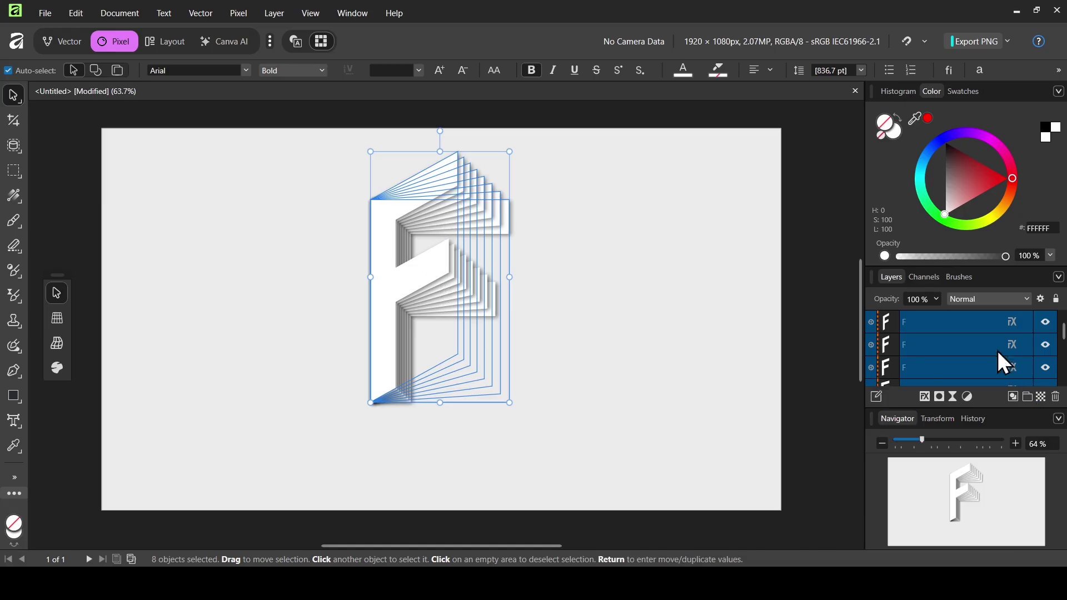
# - Group the eight F copies and retype the linked glyph, via D, as N
pyautogui.click(1028, 398)
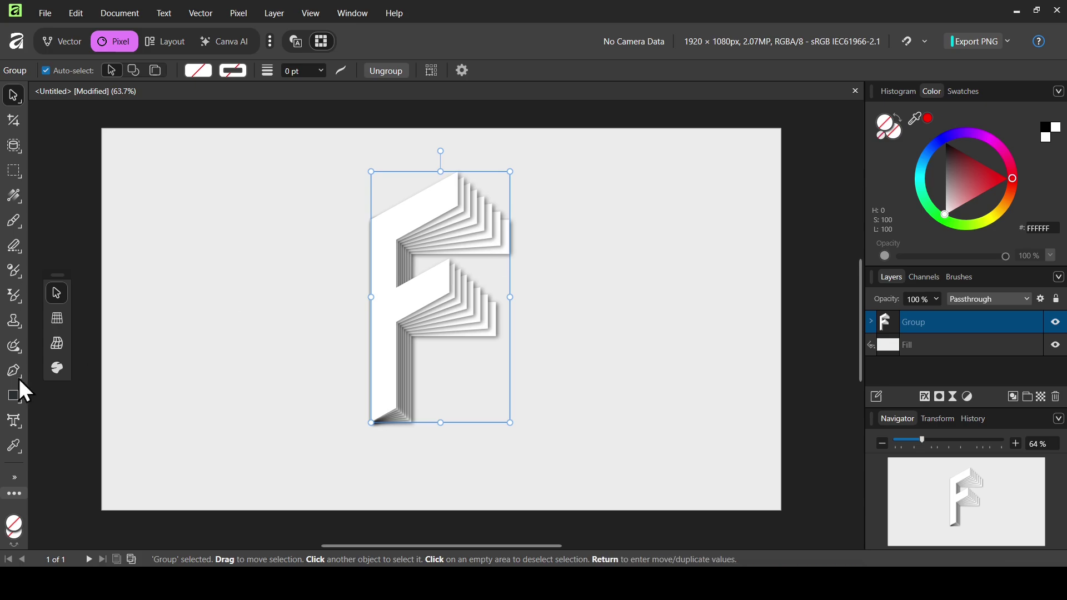
pyautogui.moveTo(12, 427); pyautogui.dragTo(75, 419)
pyautogui.doubleClick(398, 348)
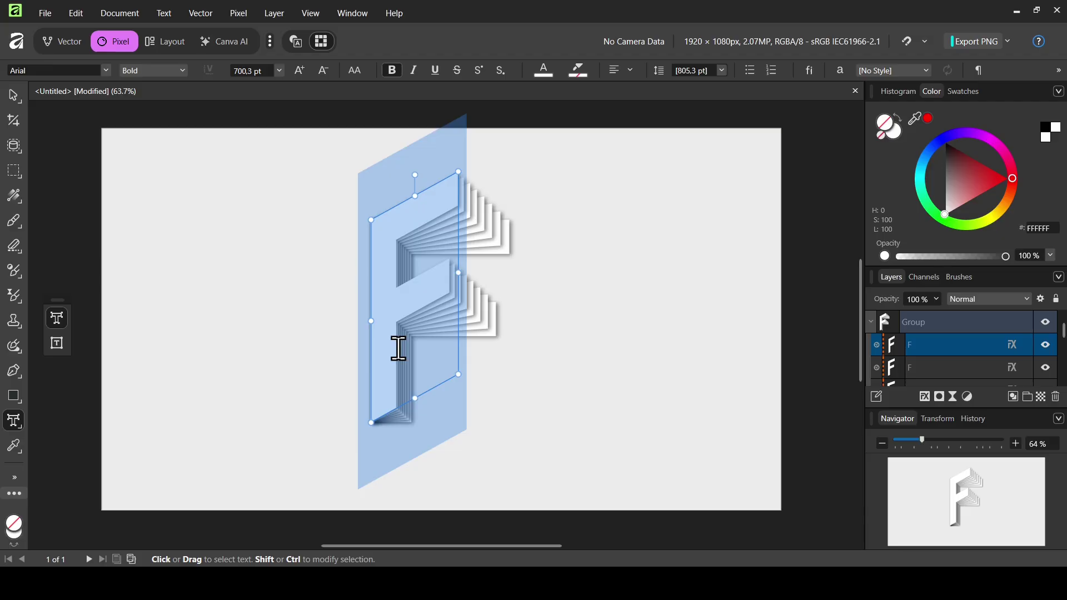
pyautogui.write('D')
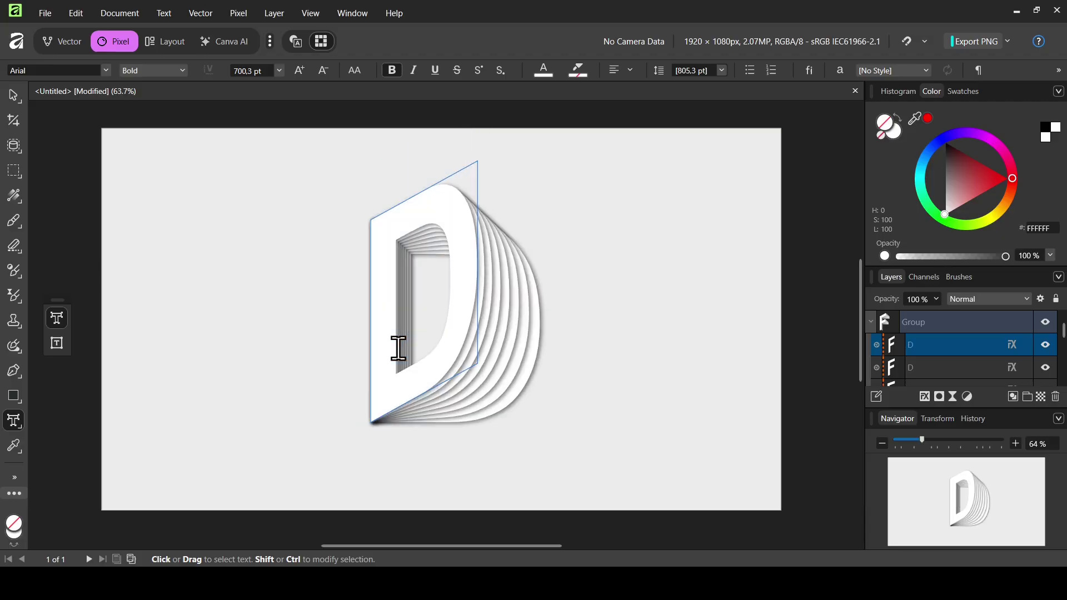
pyautogui.doubleClick(453, 341)
pyautogui.write('N')
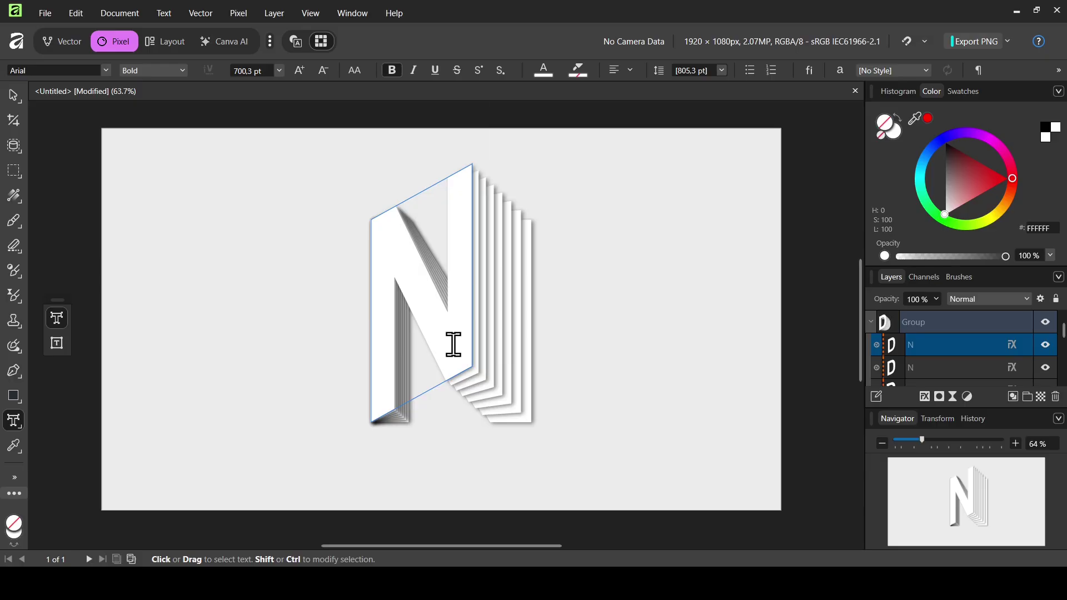
pyautogui.press('Escape')
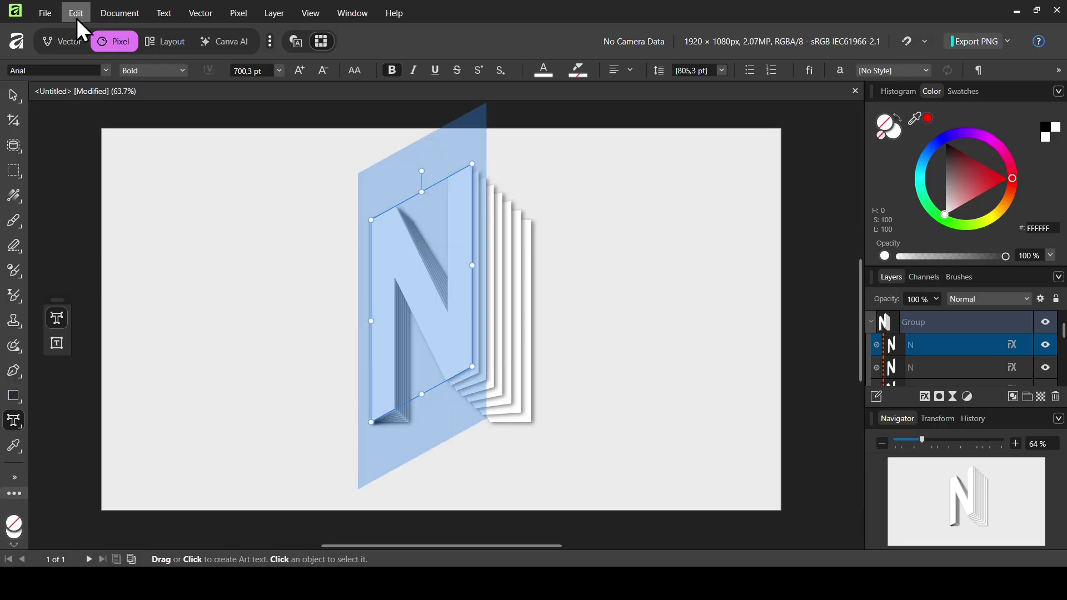
# - Preview the Anton font on the N, then set it back to Arial
pyautogui.click(105, 70)
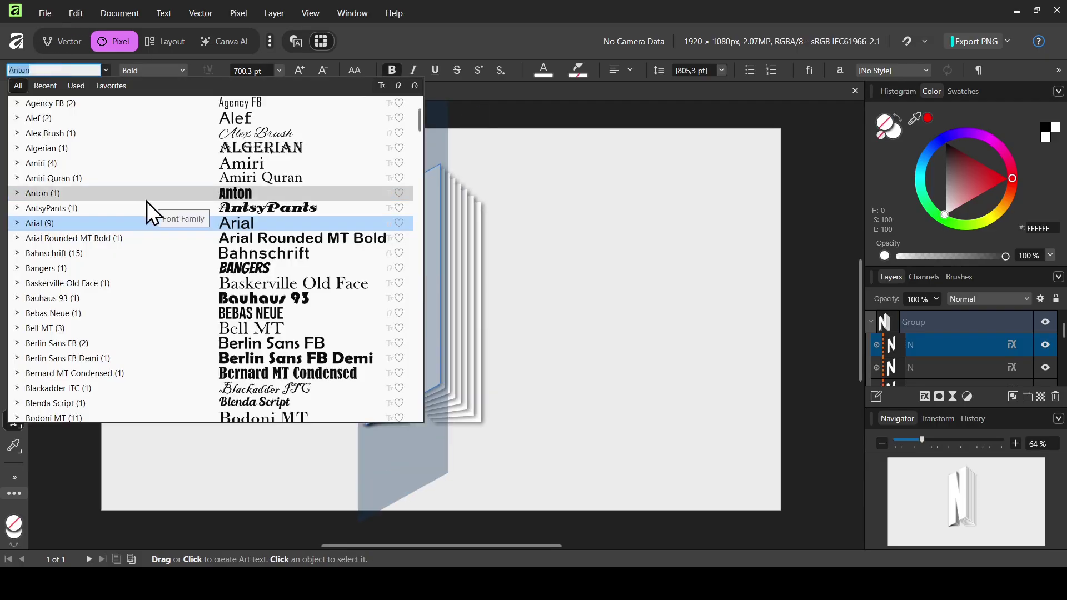
pyautogui.click(158, 192)
pyautogui.click(91, 72)
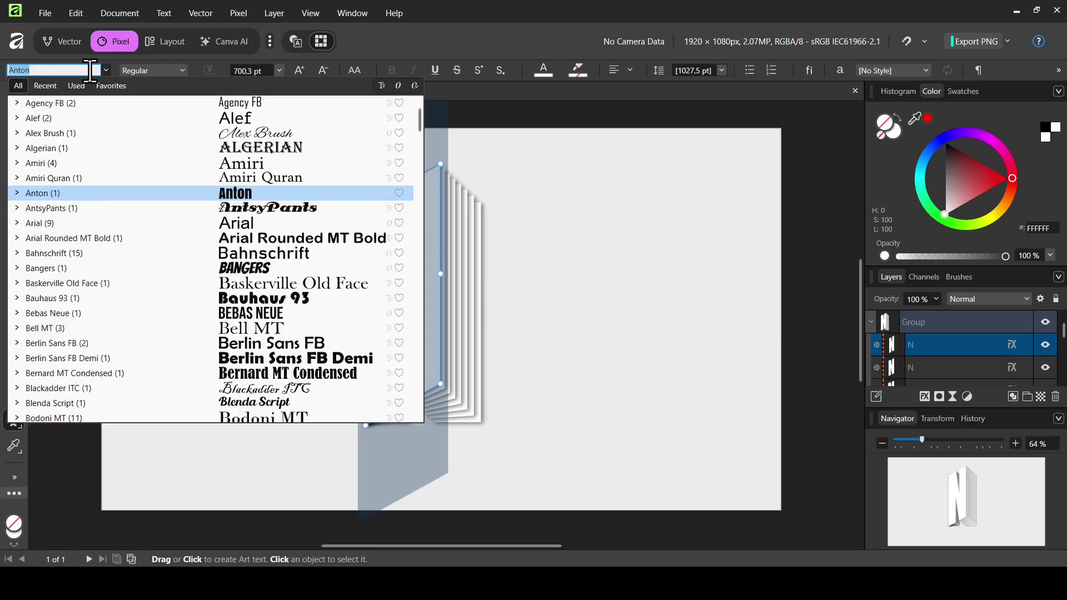
pyautogui.click(80, 224)
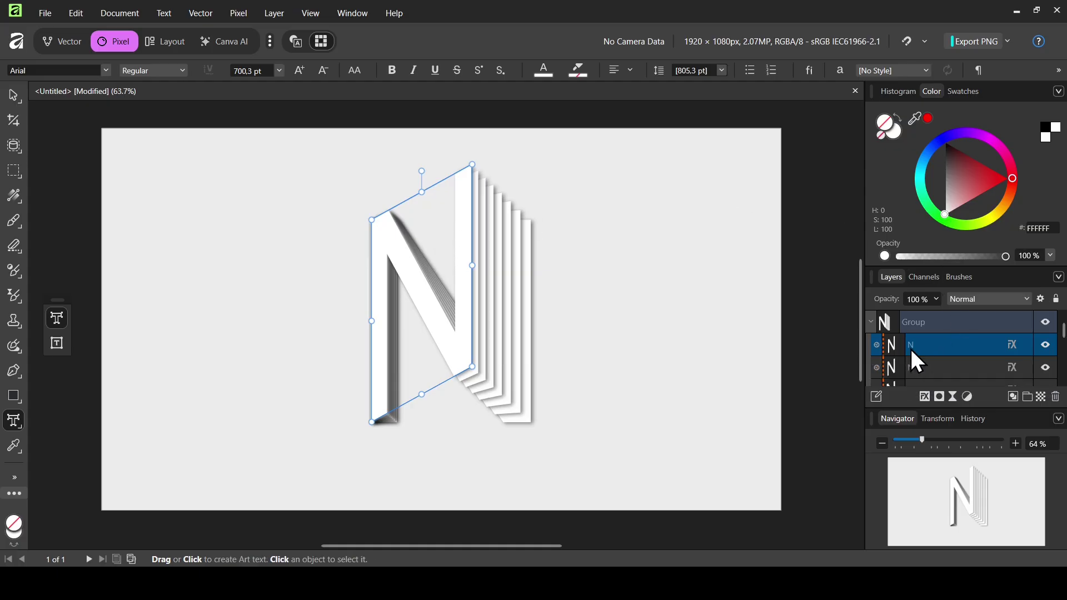
# - Collapse the letter group in the Layers panel and select the whole group
pyautogui.click(873, 321)
pyautogui.click(912, 318)
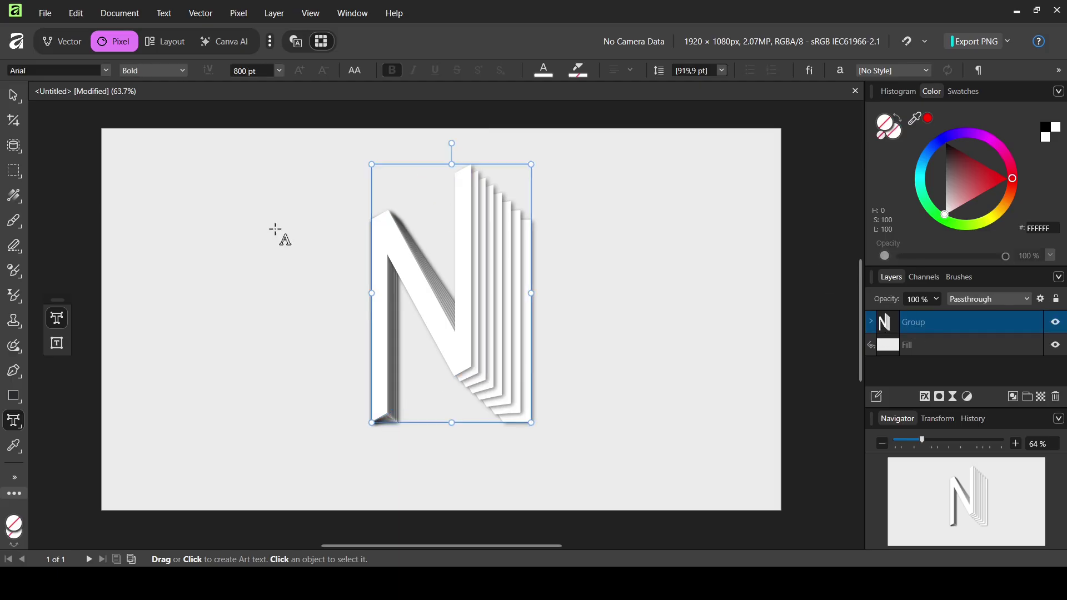
pyautogui.click(14, 95)
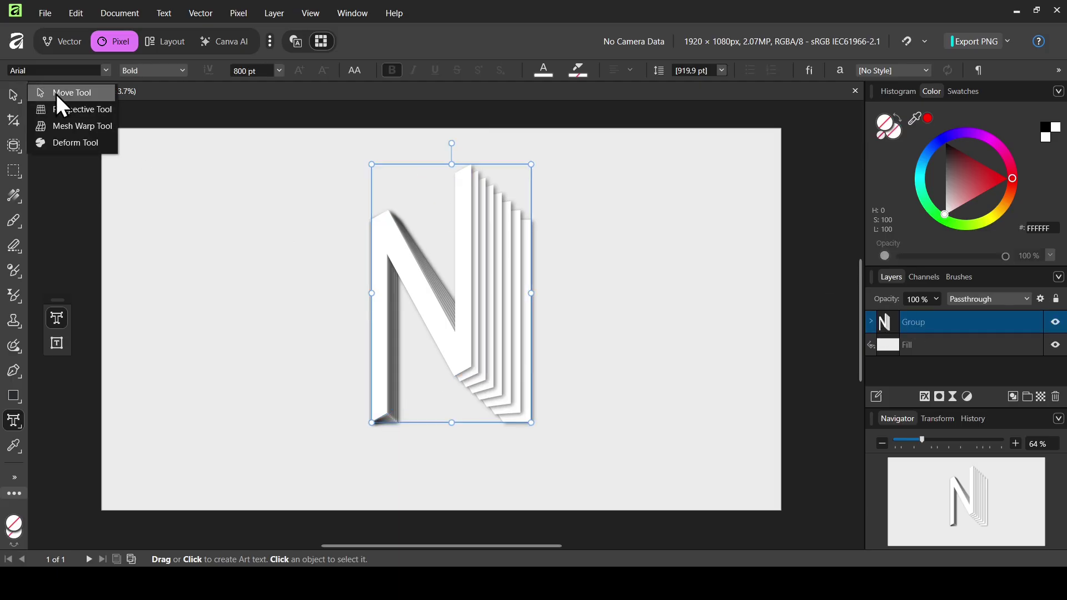
# - Move the letter group to the canvas's left side, retype it as F, and reselect the collapsed group
pyautogui.click(61, 96)
pyautogui.moveTo(435, 258); pyautogui.dragTo(230, 259)
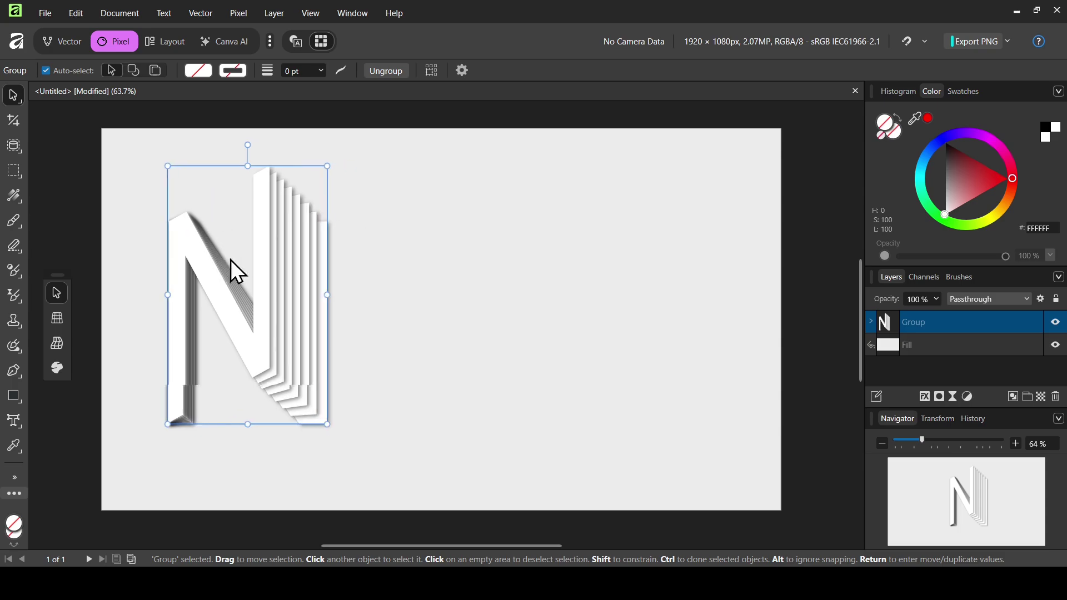
pyautogui.click(15, 419)
pyautogui.click(97, 421)
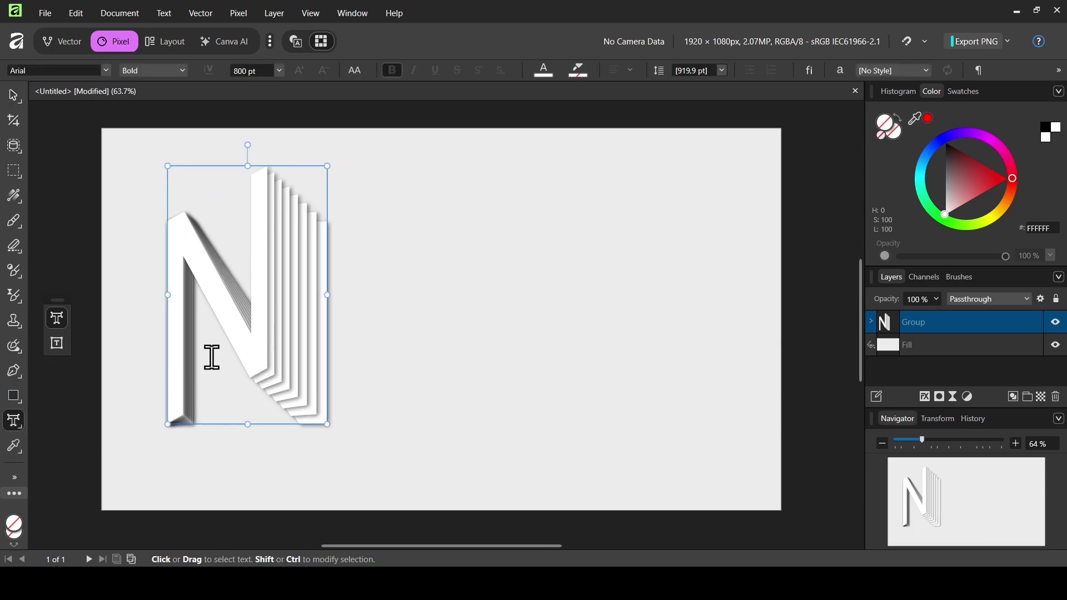
pyautogui.write('F')
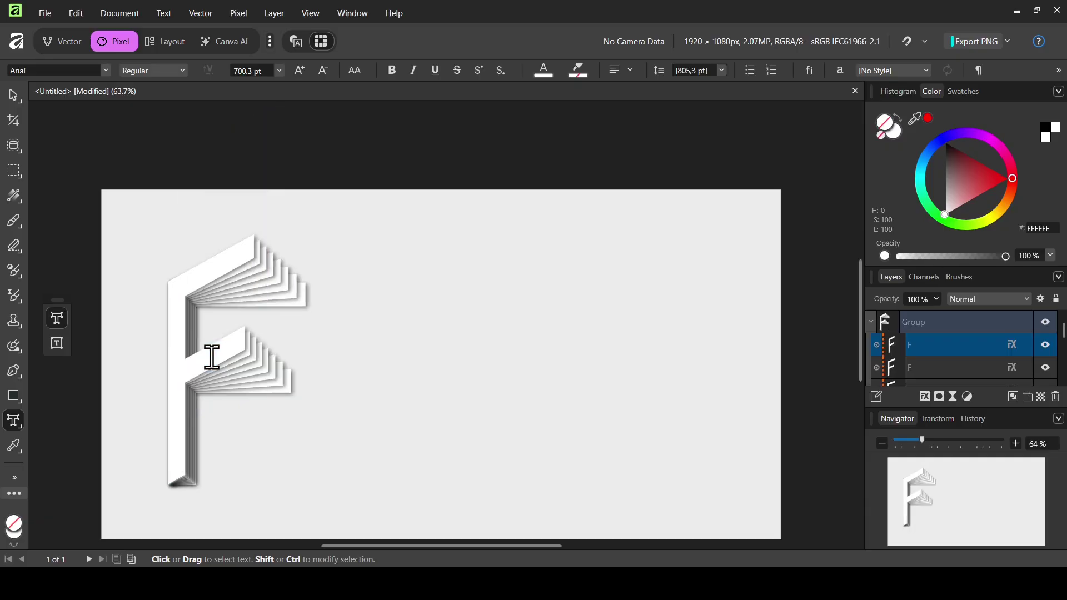
pyautogui.write('L')
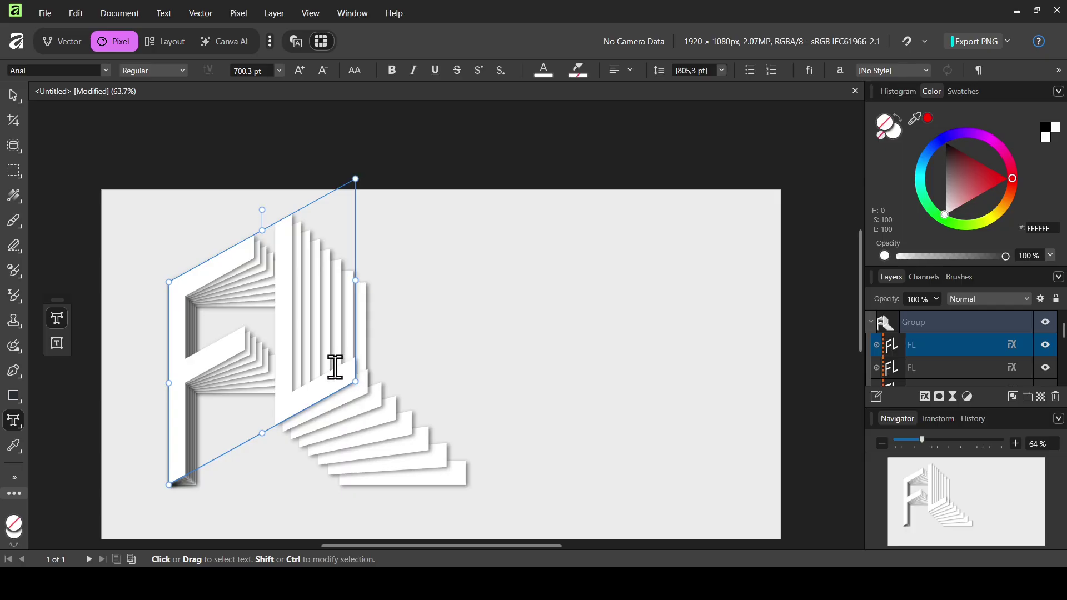
pyautogui.press('BackSpace')
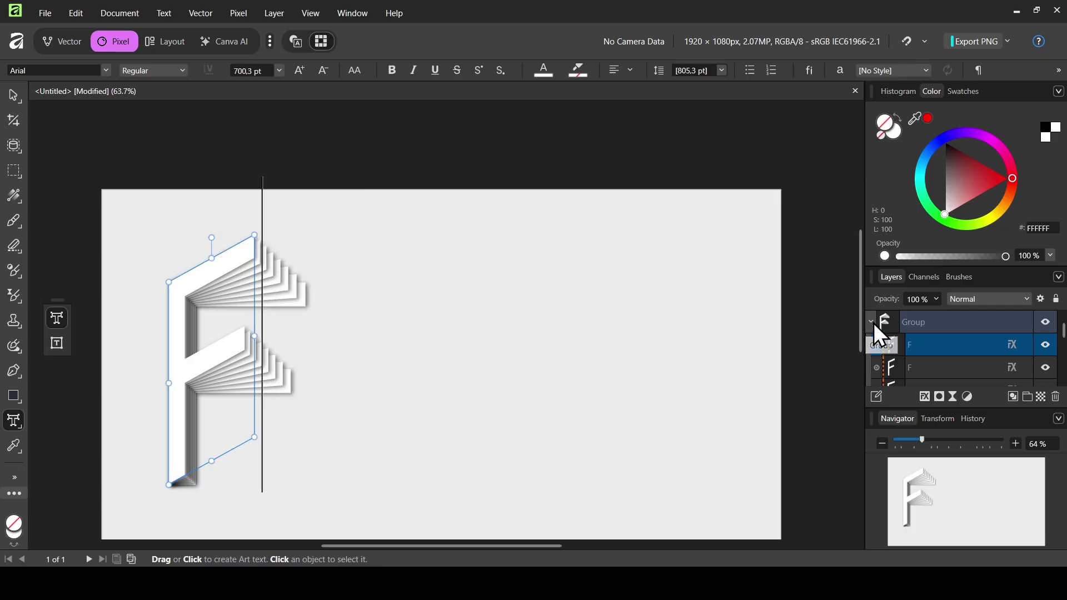
pyautogui.click(872, 322)
pyautogui.click(921, 322)
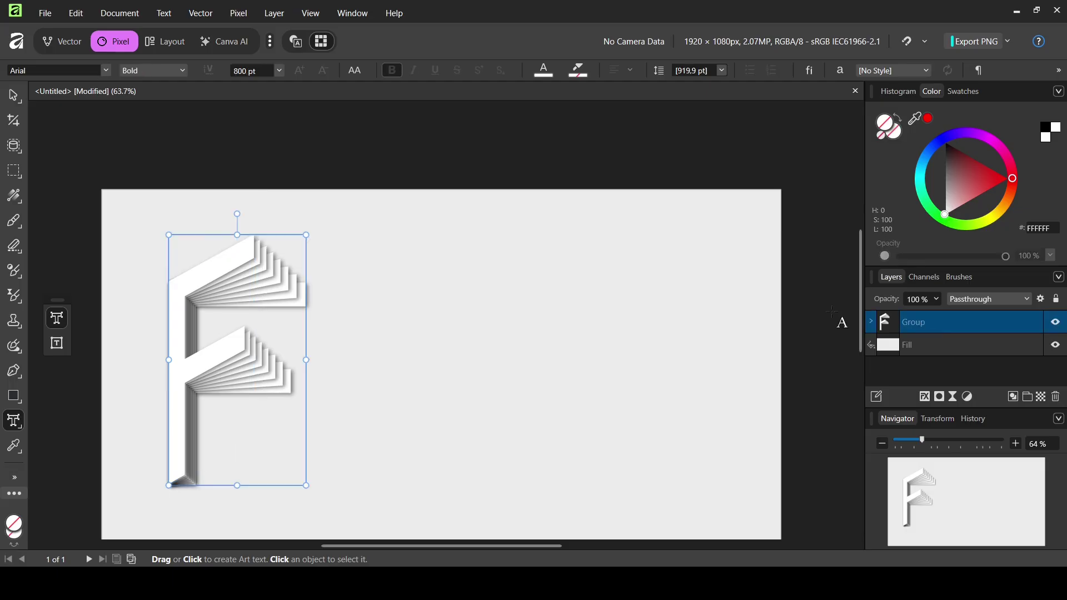
# - Duplicate the F group and move the copy to the right of the first
pyautogui.scroll(-2, 656, 236)
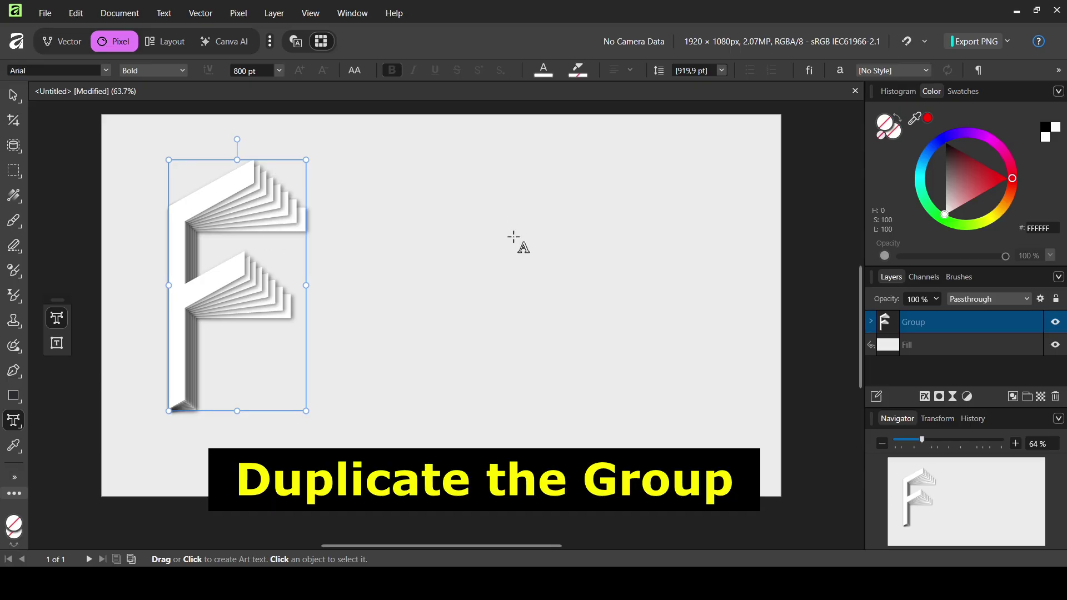
pyautogui.rightClick(917, 325)
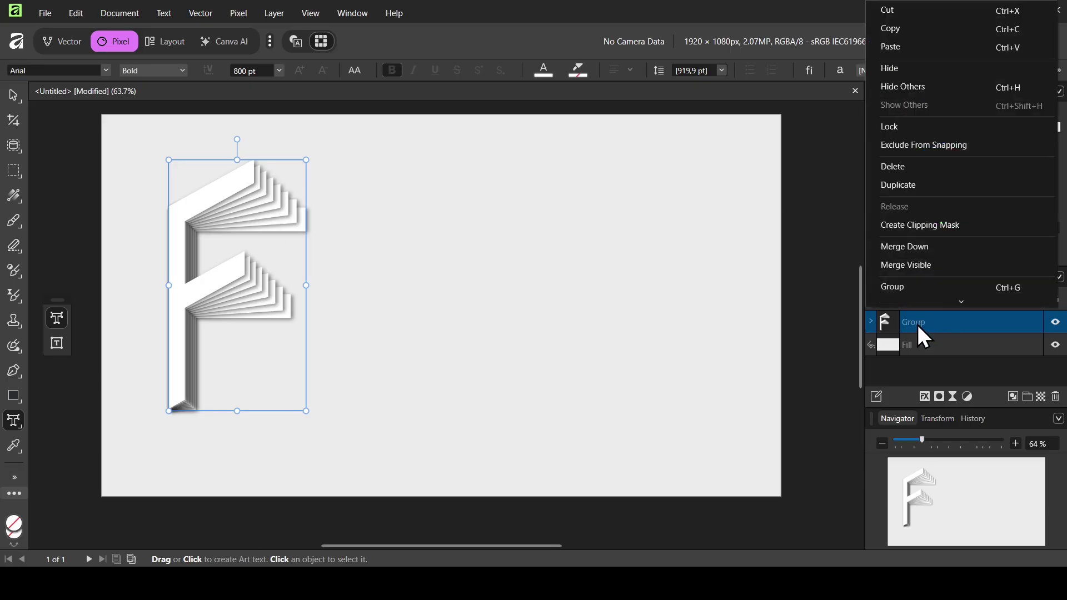
pyautogui.click(917, 185)
pyautogui.moveTo(13, 95)
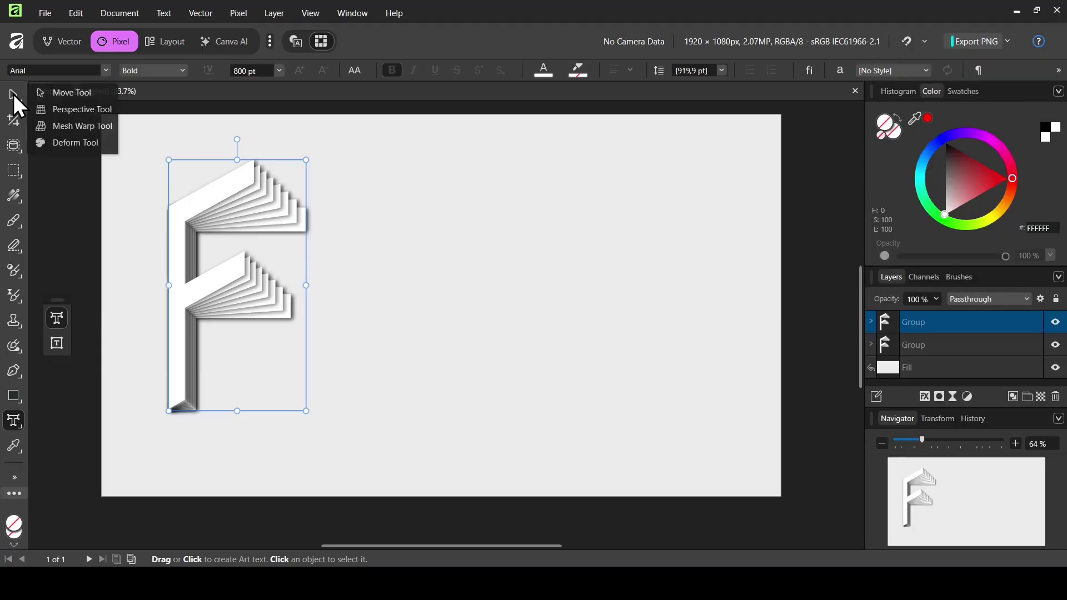
pyautogui.click(84, 92)
pyautogui.moveTo(215, 268); pyautogui.dragTo(383, 262)
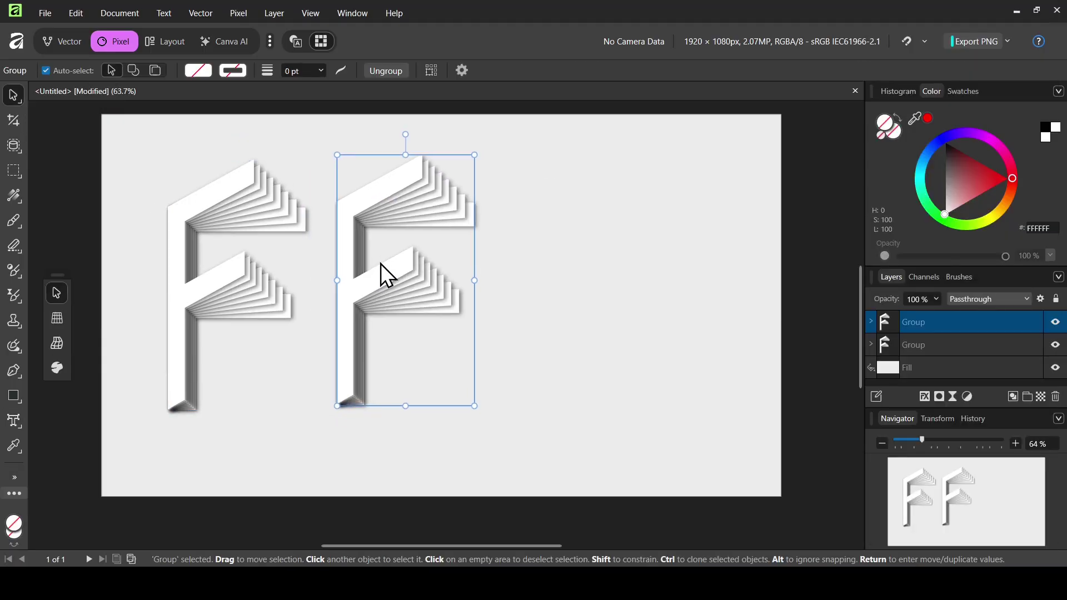
# - Rasterize the left F group into a pixel layer and select the right F group
pyautogui.click(896, 349)
pyautogui.click(1055, 346)
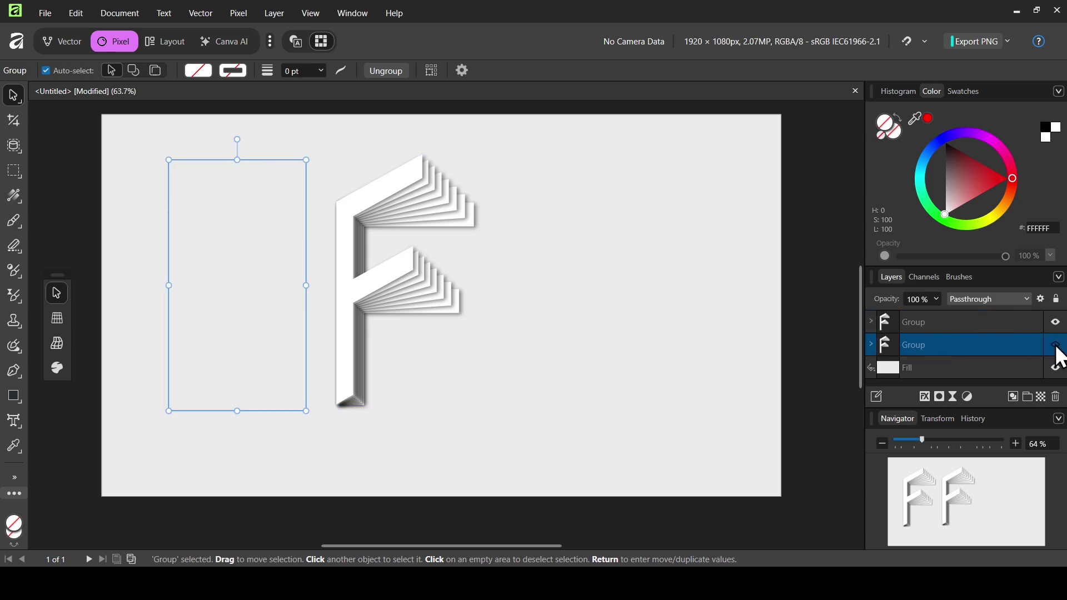
pyautogui.click(1056, 345)
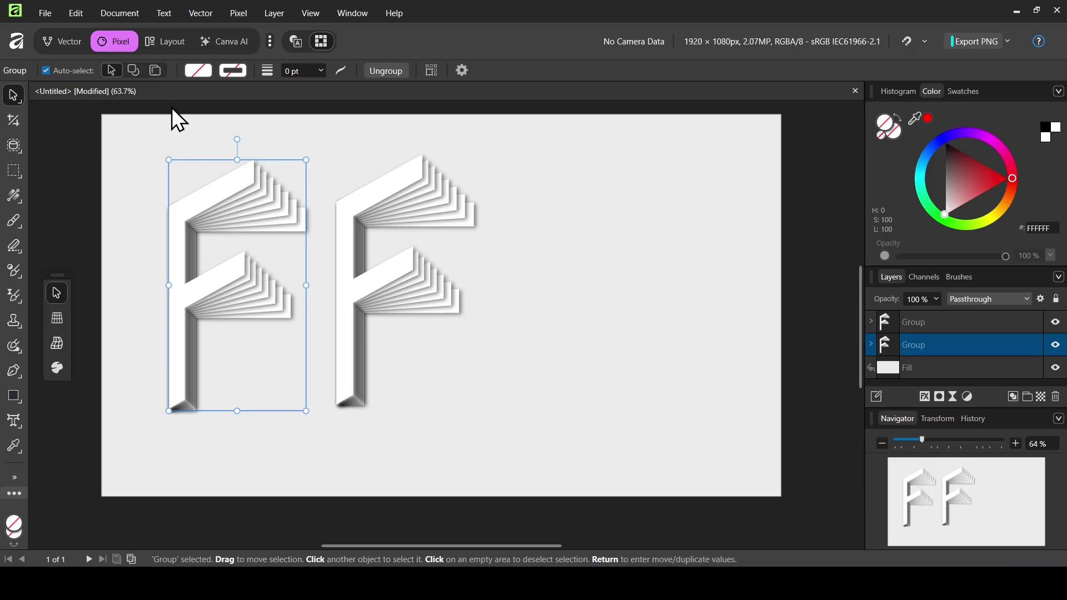
pyautogui.rightClick(222, 291)
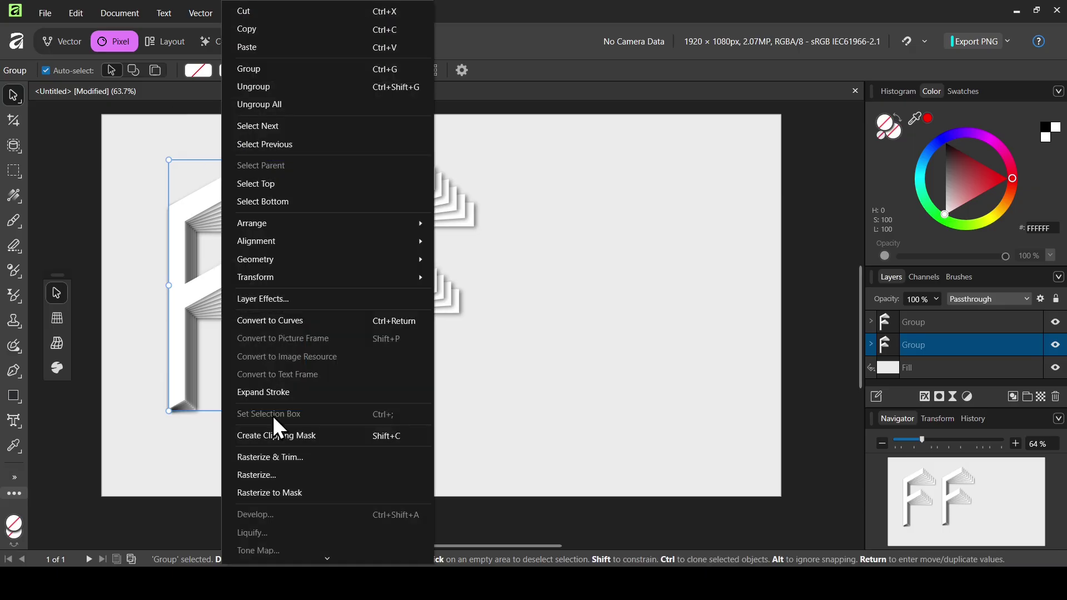
pyautogui.click(269, 479)
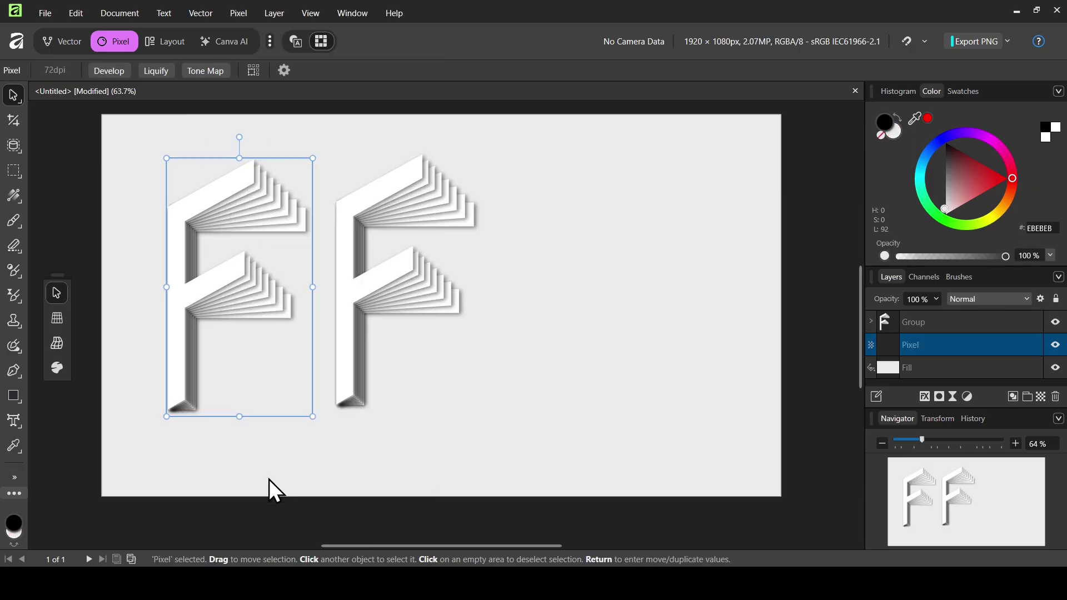
pyautogui.click(906, 320)
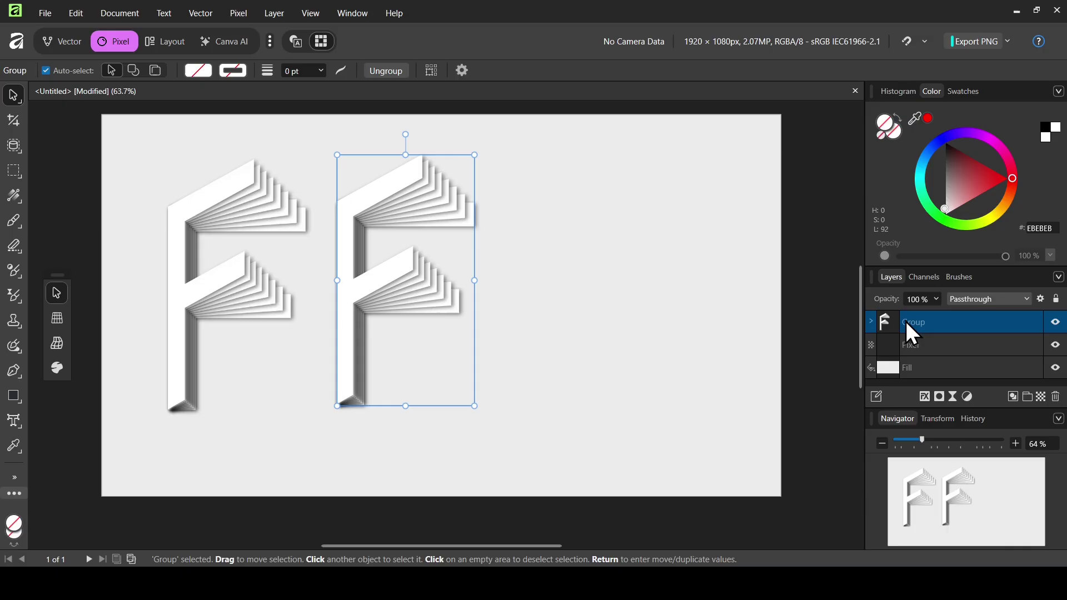
pyautogui.click(15, 424)
pyautogui.click(77, 421)
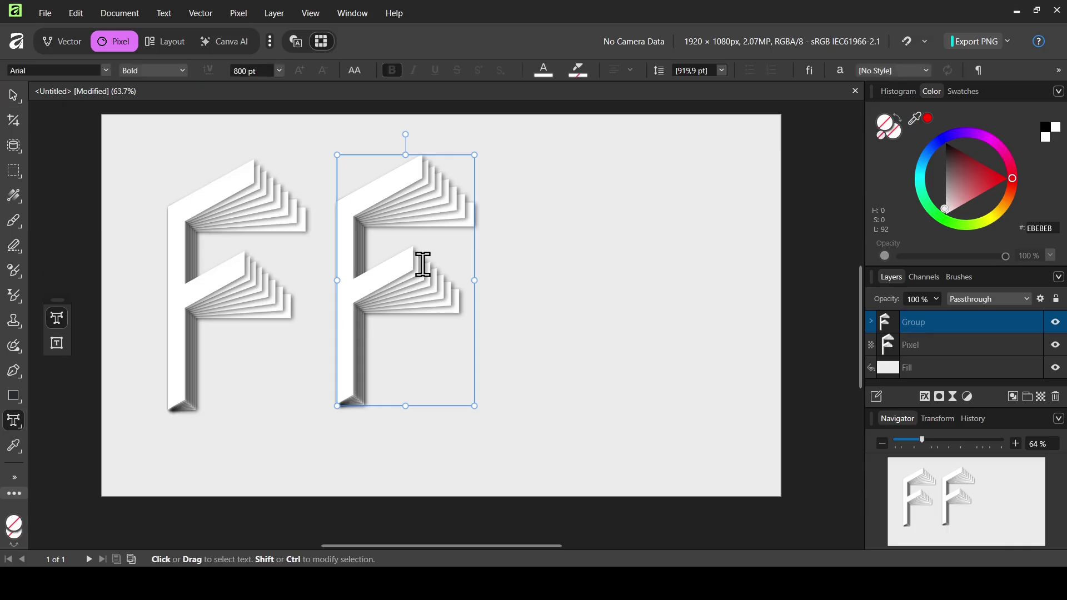
# - Retype the second F as the letter L with the Artistic Text Tool
pyautogui.doubleClick(422, 263)
pyautogui.write('L')
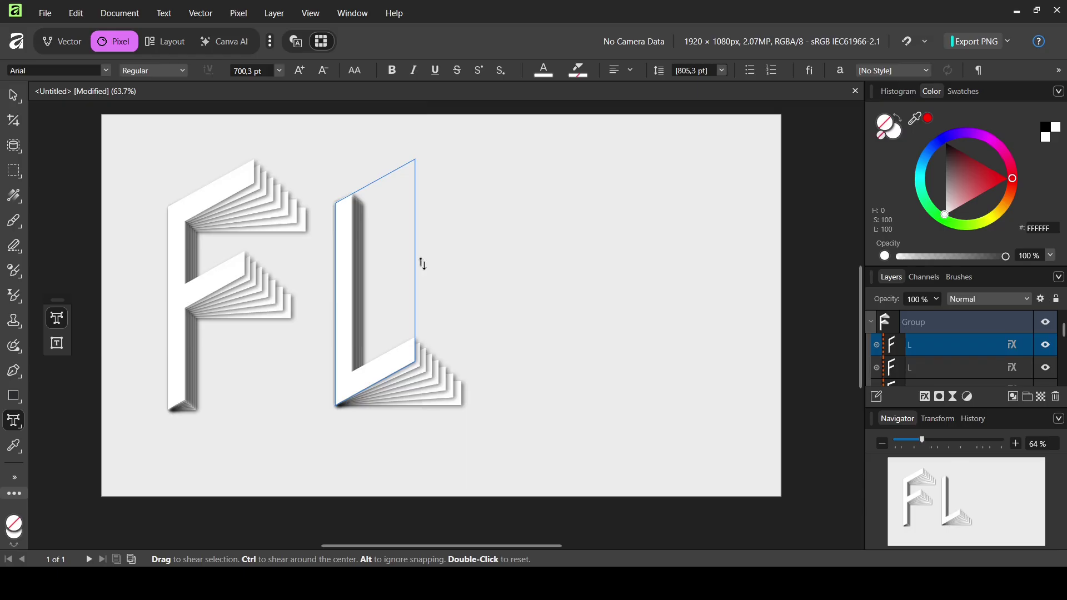
pyautogui.click(13, 92)
pyautogui.click(67, 95)
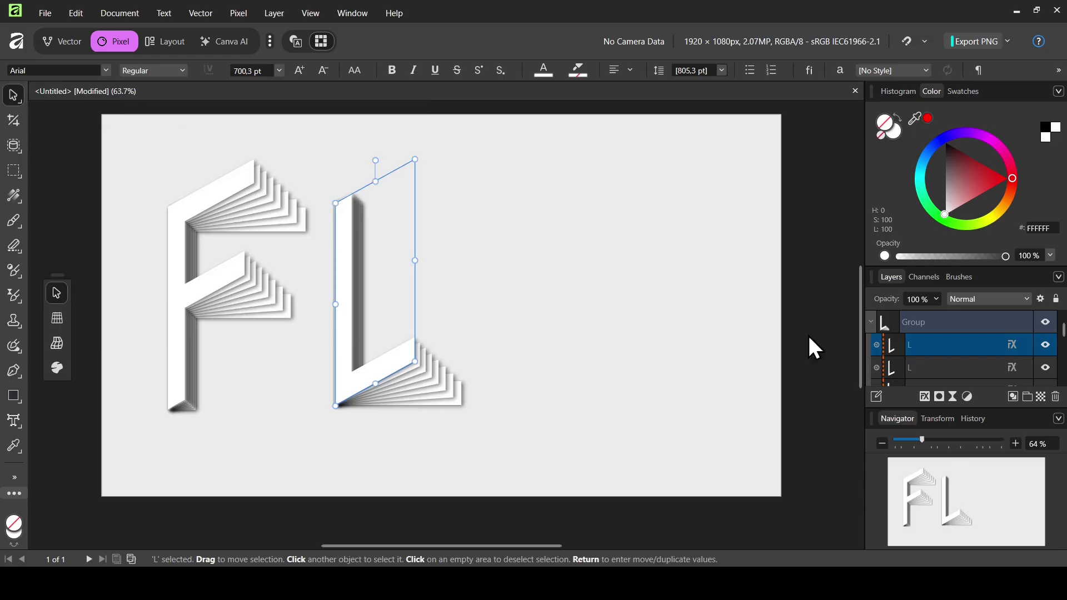
# - Duplicate the L group and move the copy to the right of the original
pyautogui.click(870, 323)
pyautogui.click(894, 323)
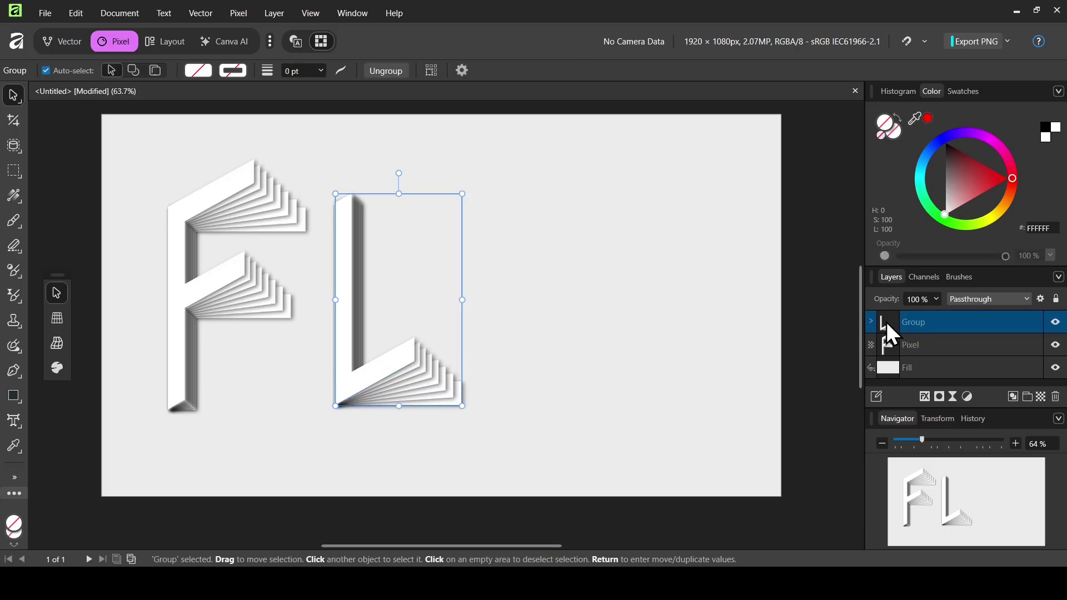
pyautogui.rightClick(885, 322)
pyautogui.click(919, 185)
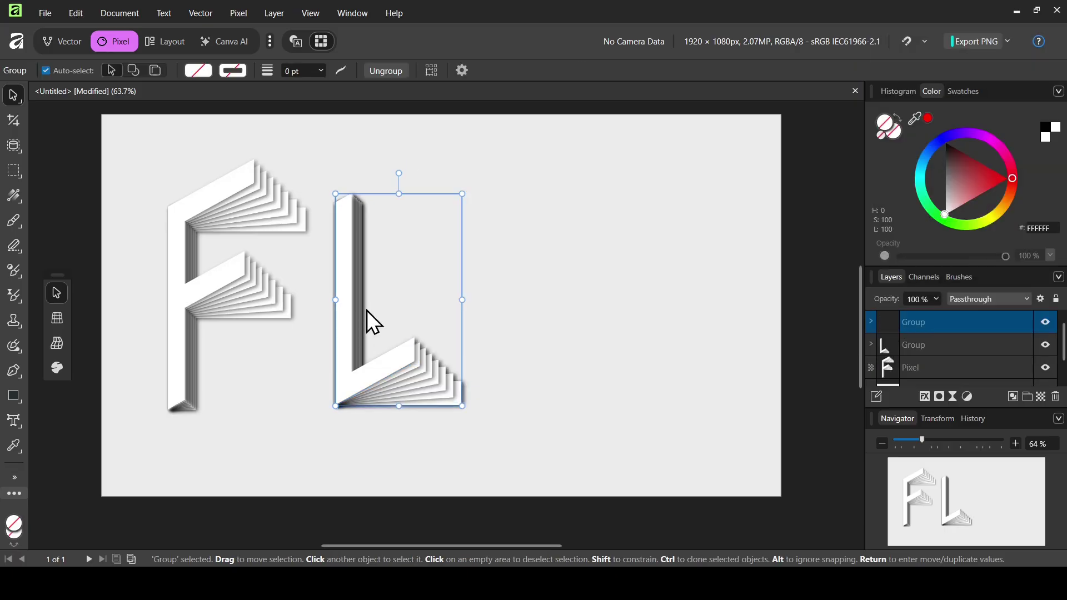
pyautogui.moveTo(366, 310); pyautogui.dragTo(511, 309)
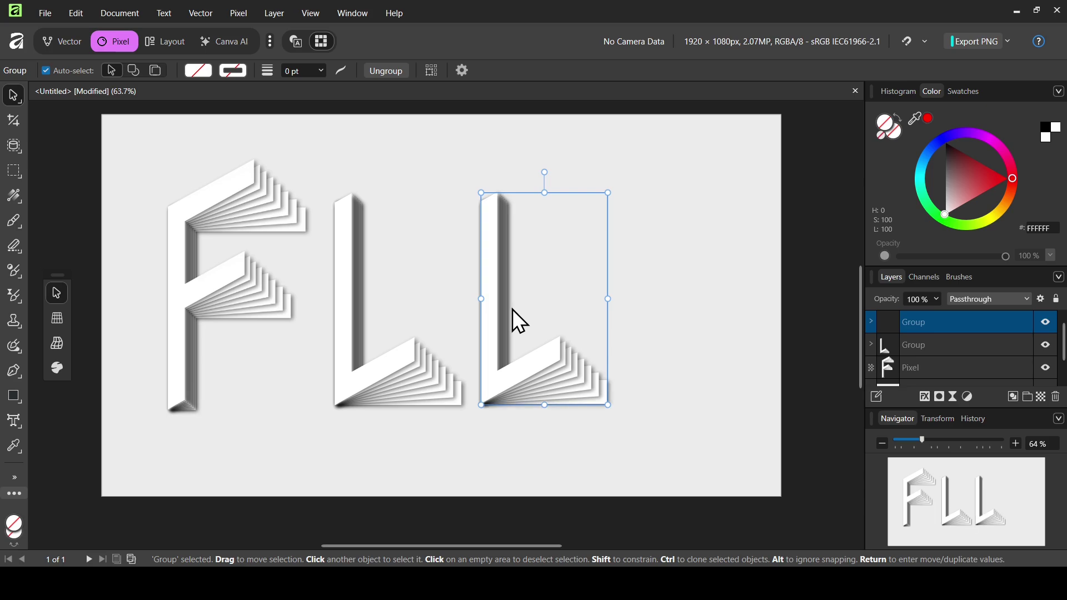
# - Rasterize the original L group into a pixel layer, then select the duplicate L
pyautogui.click(894, 347)
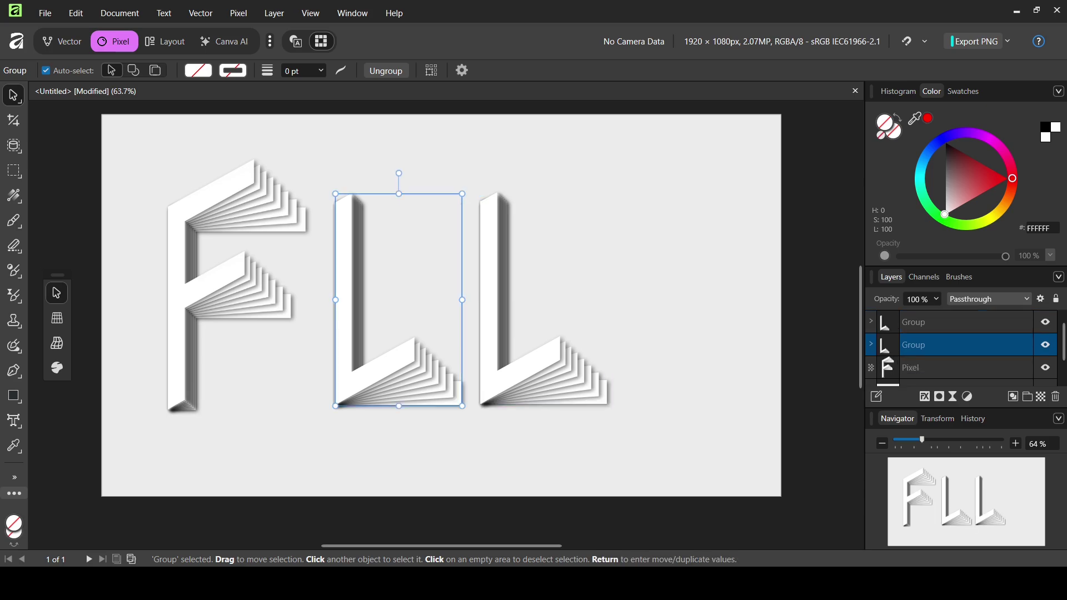
pyautogui.click(1045, 344)
pyautogui.click(1045, 345)
pyautogui.rightClick(413, 350)
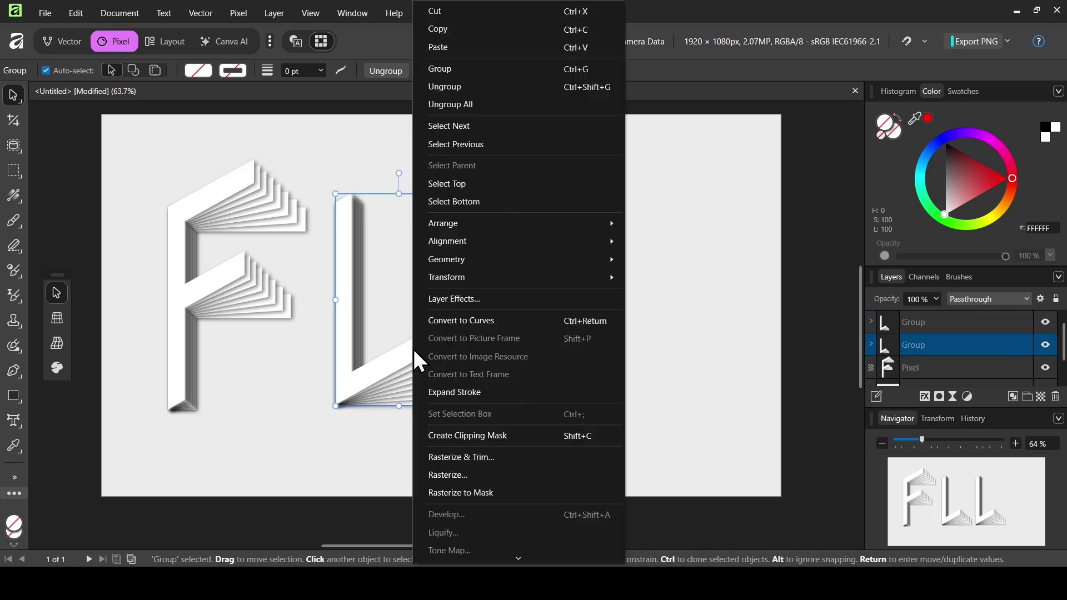
pyautogui.click(451, 475)
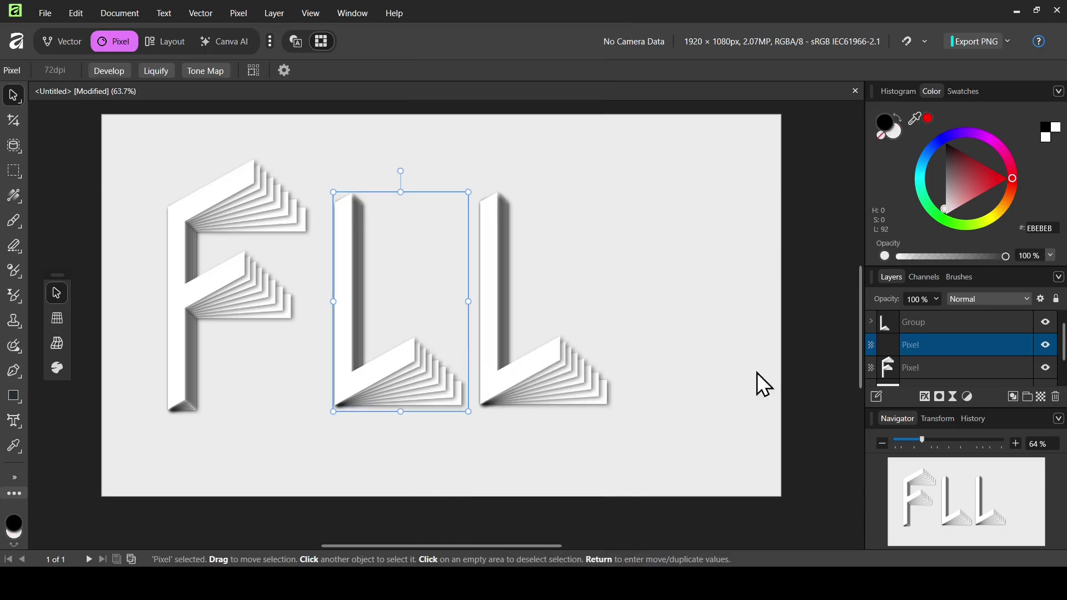
pyautogui.click(896, 327)
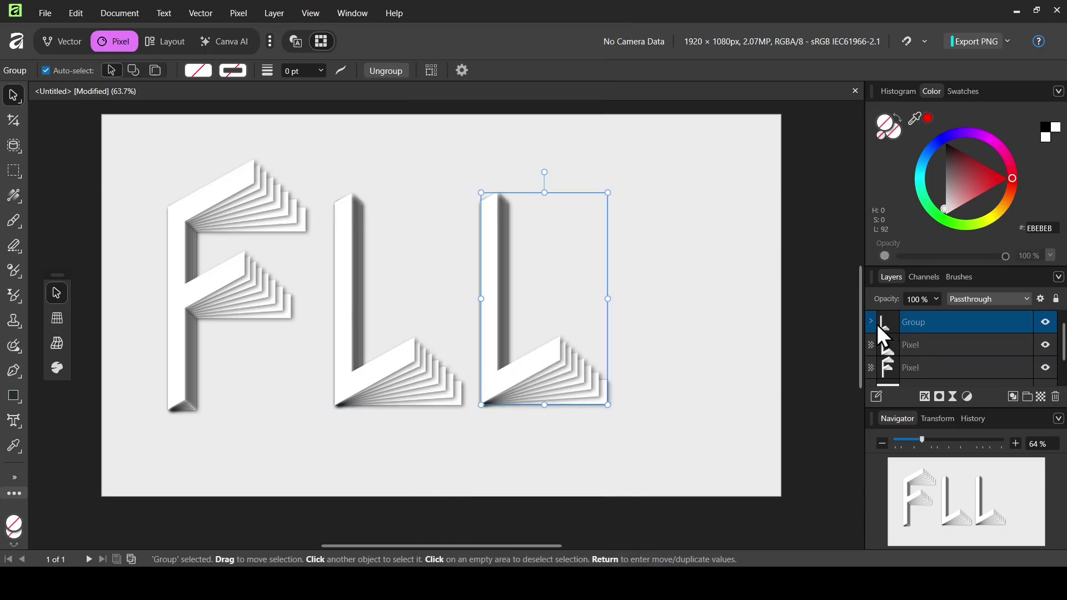
pyautogui.click(21, 425)
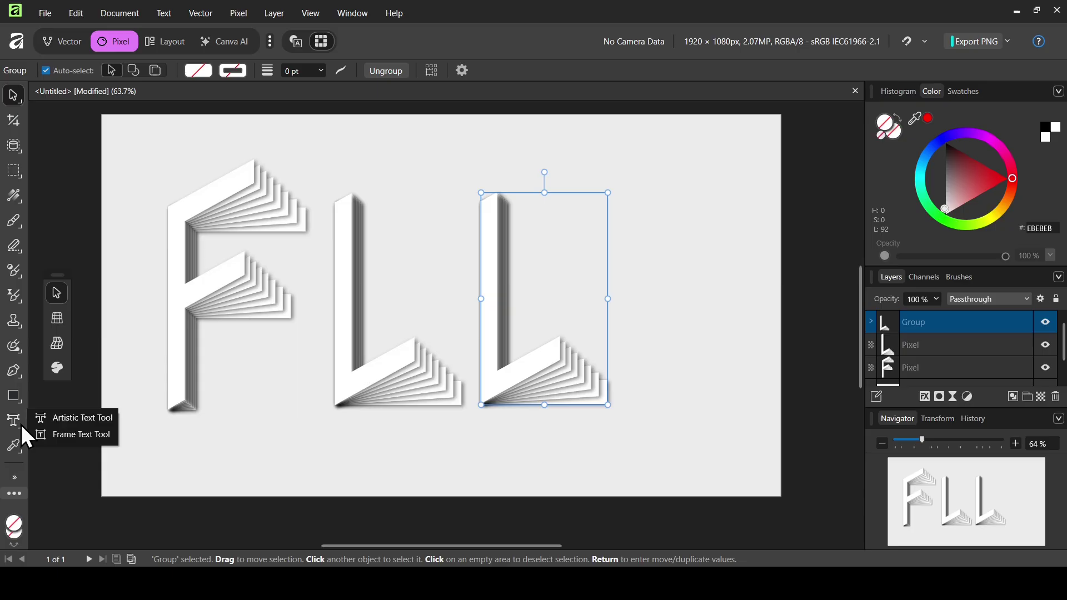
# - Retype the third letter's L as the letter I
pyautogui.click(66, 420)
pyautogui.doubleClick(545, 280)
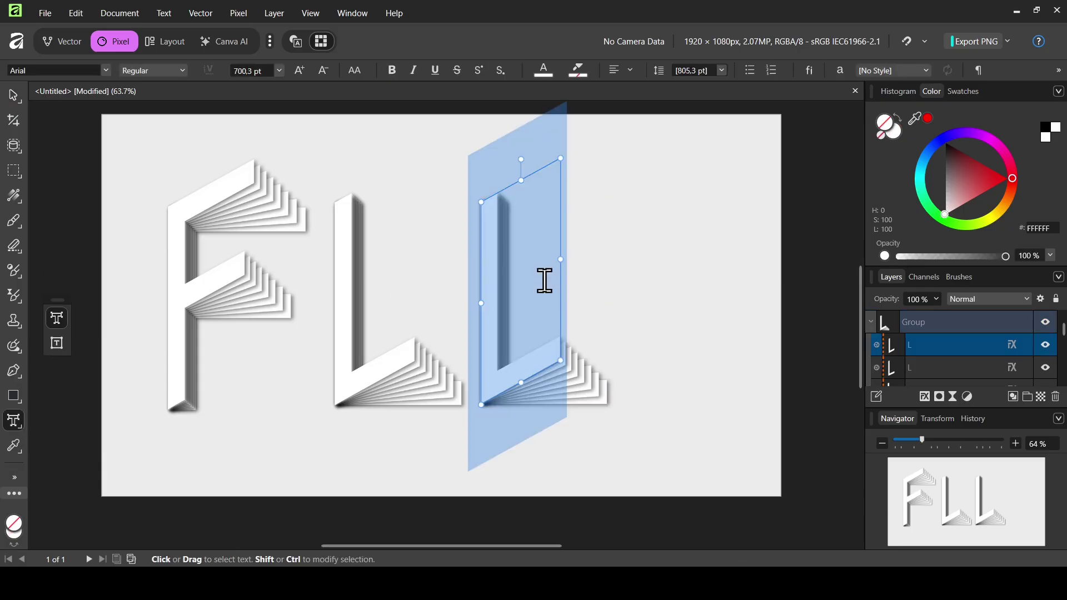
pyautogui.write('I')
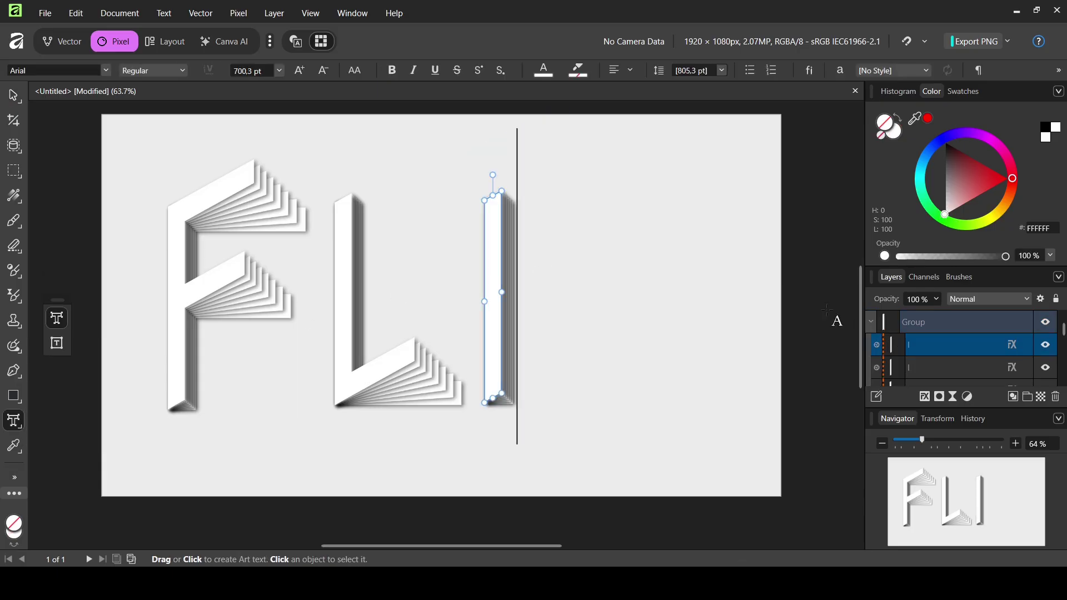
pyautogui.click(11, 98)
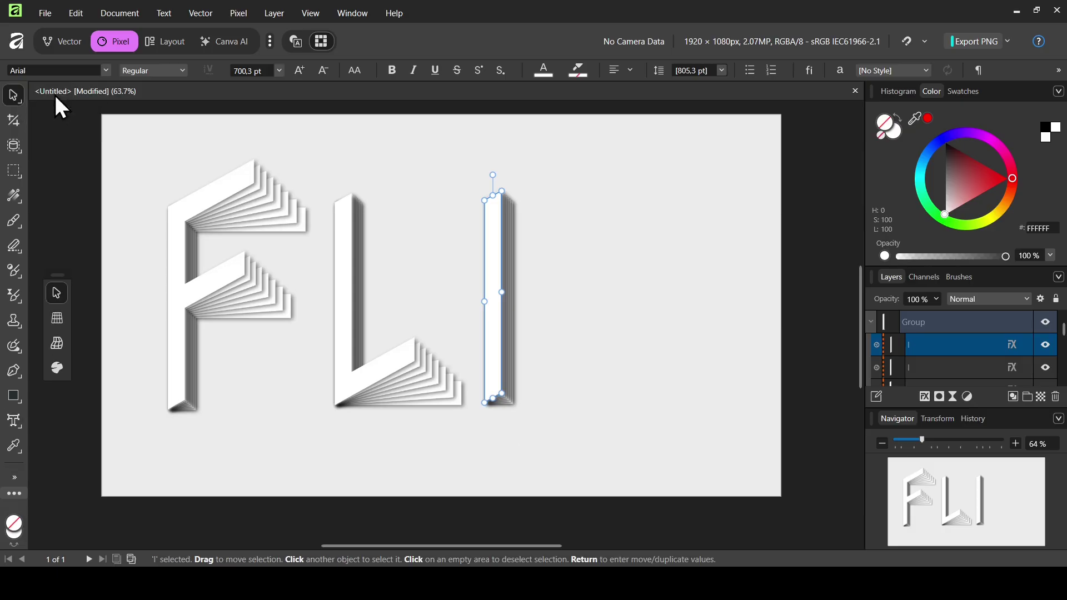
# - Duplicate the I group and drag the copy to the right of the original
pyautogui.click(872, 325)
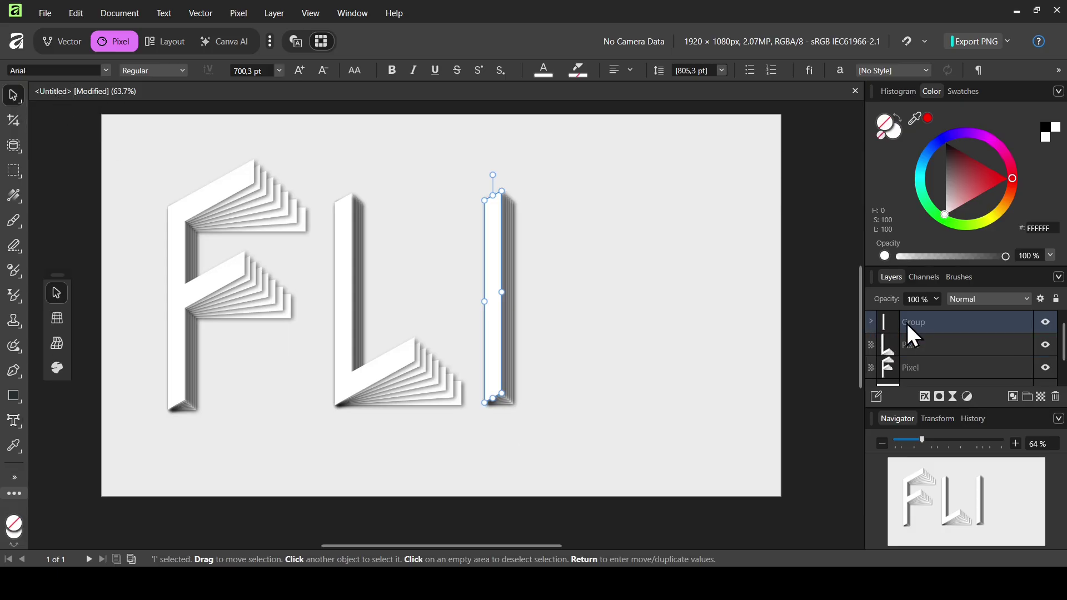
pyautogui.click(906, 323)
pyautogui.rightClick(907, 323)
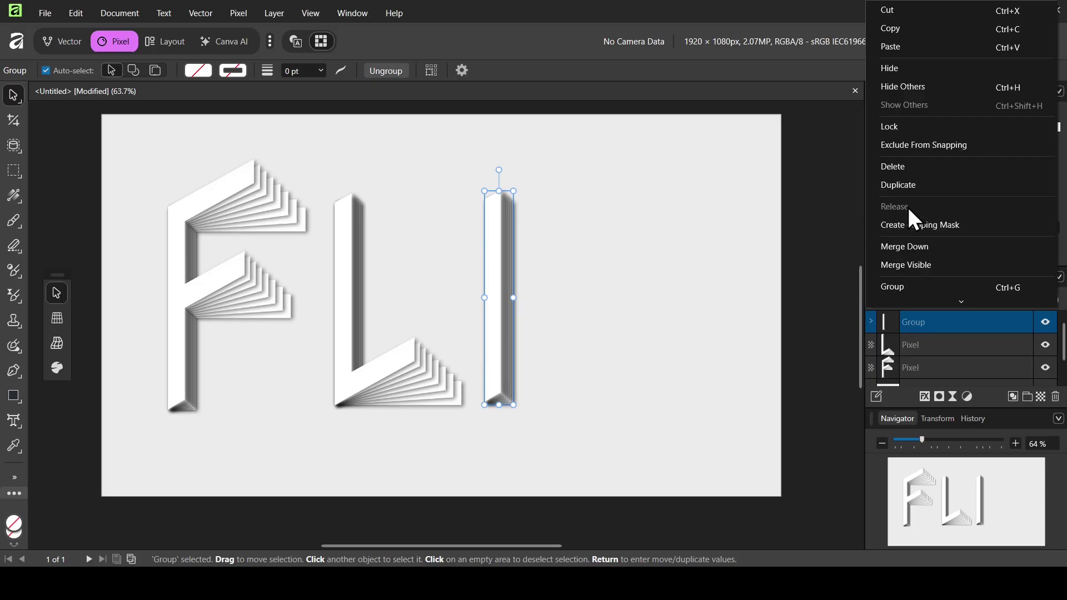
pyautogui.click(909, 189)
pyautogui.moveTo(508, 299); pyautogui.dragTo(593, 288)
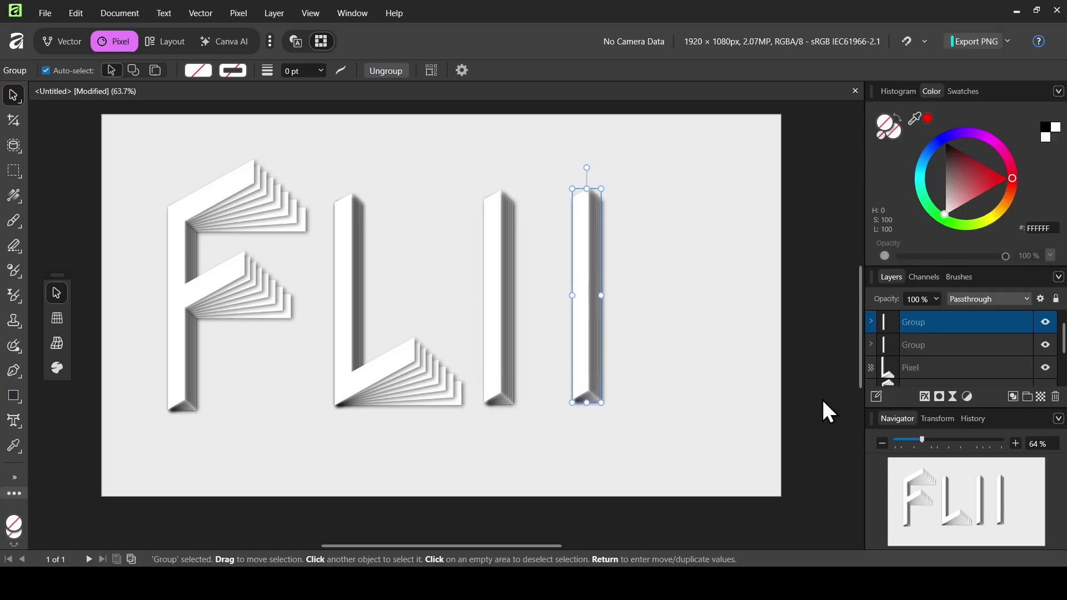
# - Rasterize the original I group into pixels, then select the duplicate I
pyautogui.click(912, 351)
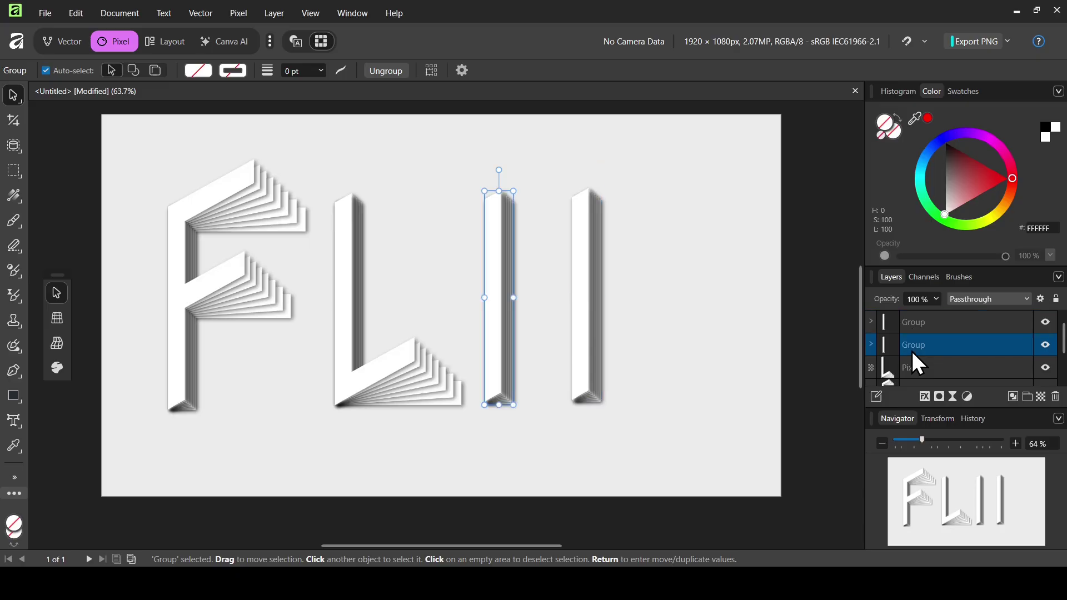
pyautogui.rightClick(495, 278)
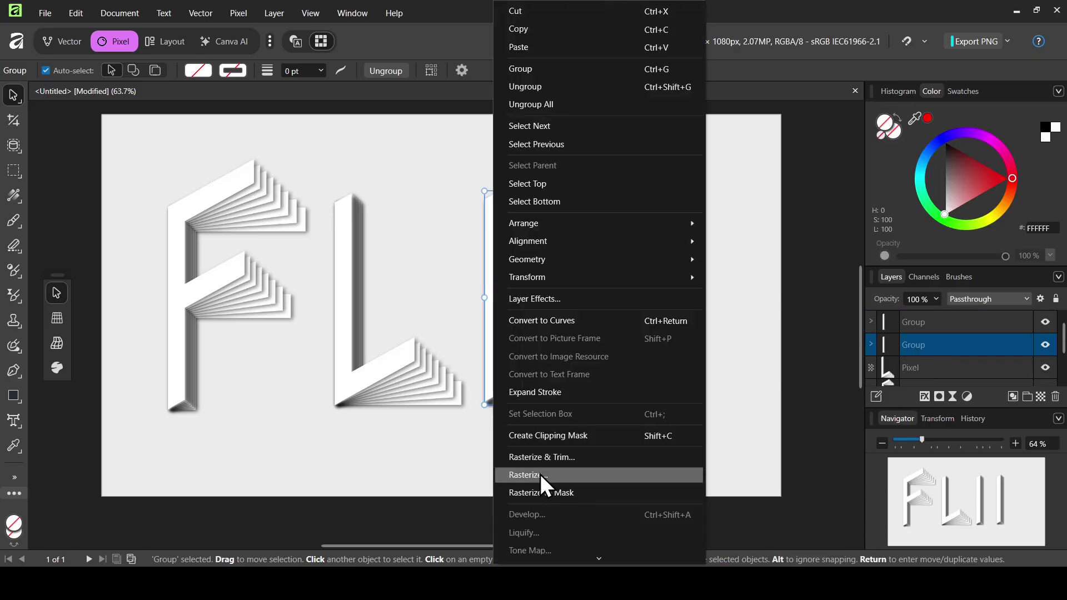
pyautogui.click(536, 476)
pyautogui.click(956, 321)
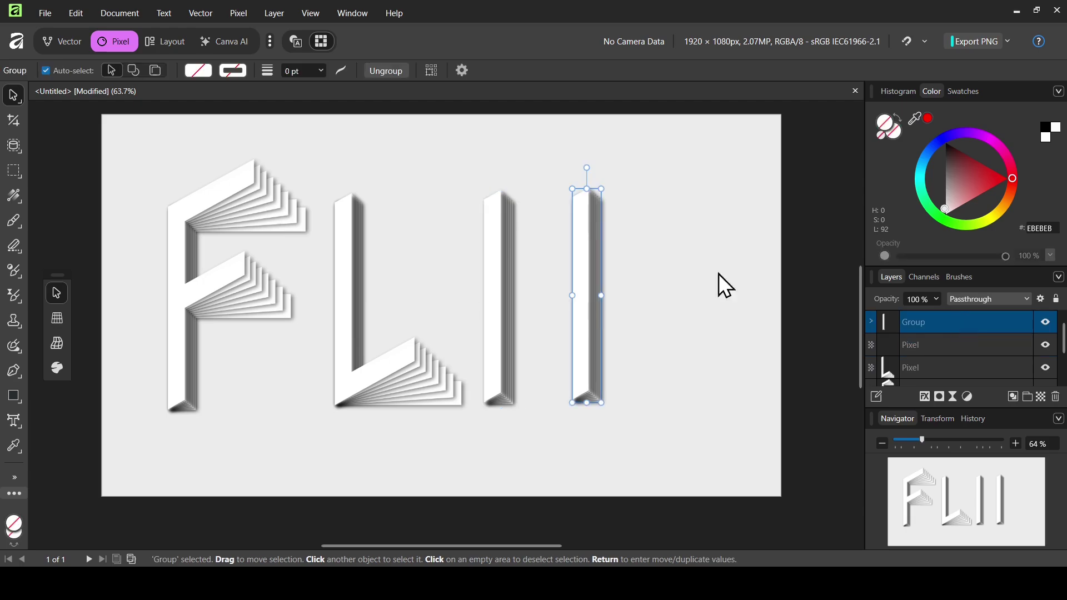
pyautogui.click(16, 424)
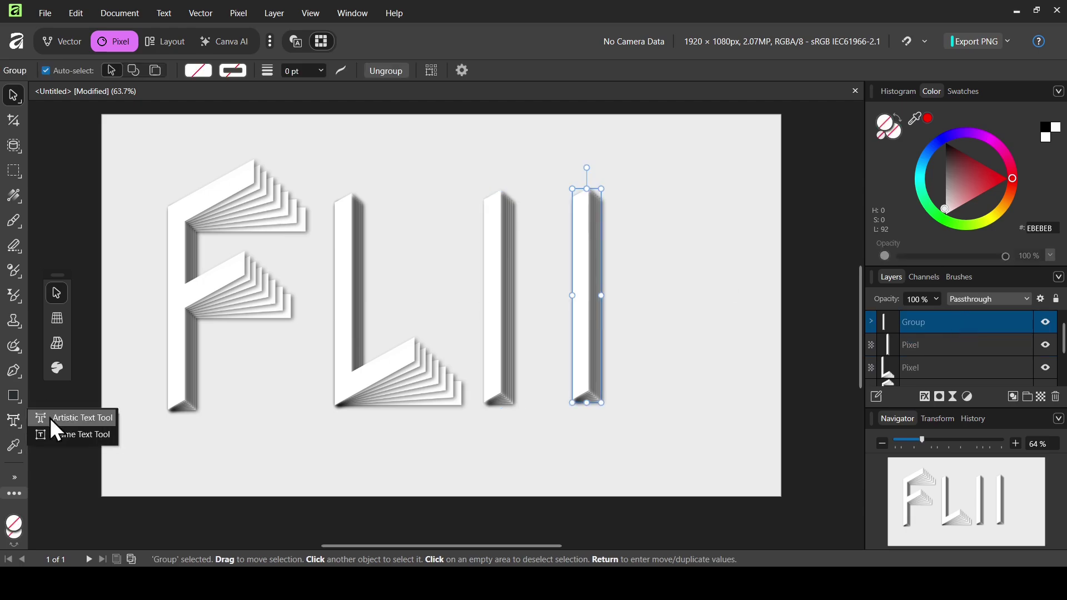
# - Retype the rightmost I as P so the layered letters spell FLIP
pyautogui.click(84, 430)
pyautogui.doubleClick(589, 265)
pyautogui.write('P')
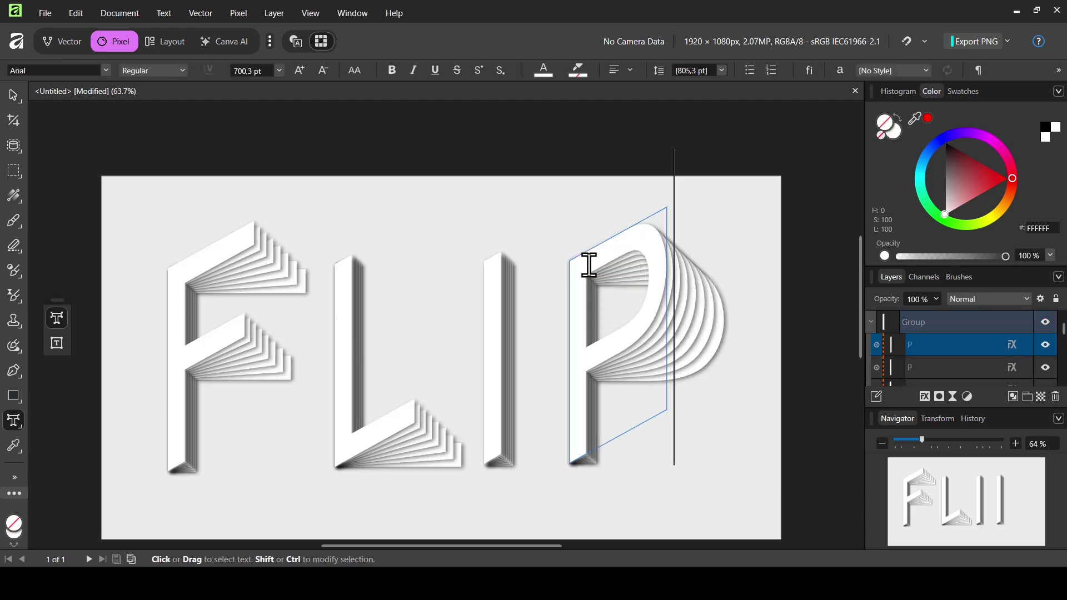
pyautogui.press('Escape')
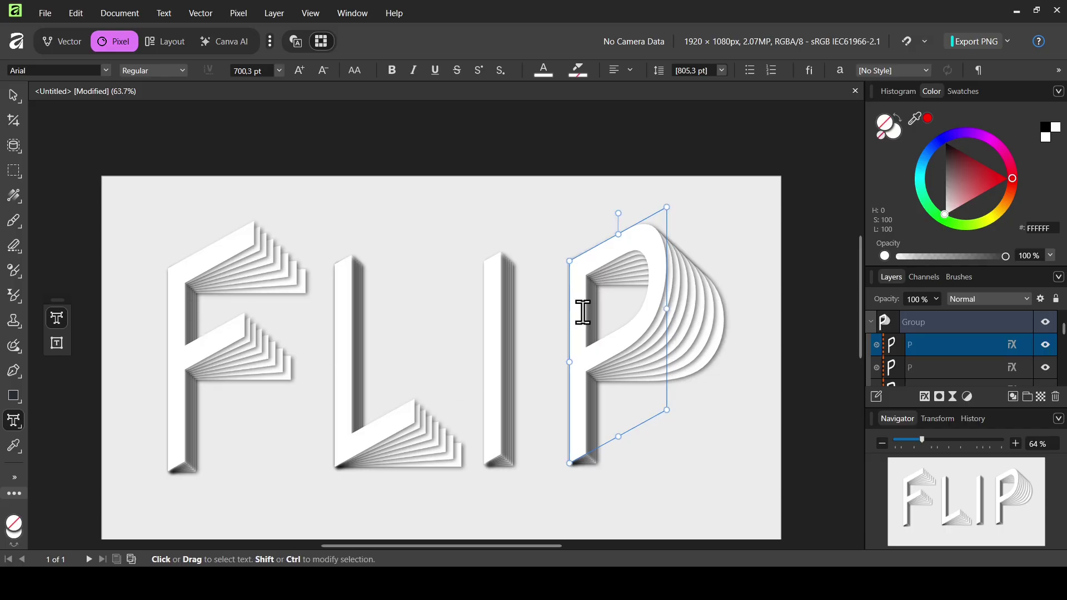
pyautogui.moveTo(863, 263); pyautogui.dragTo(862, 288)
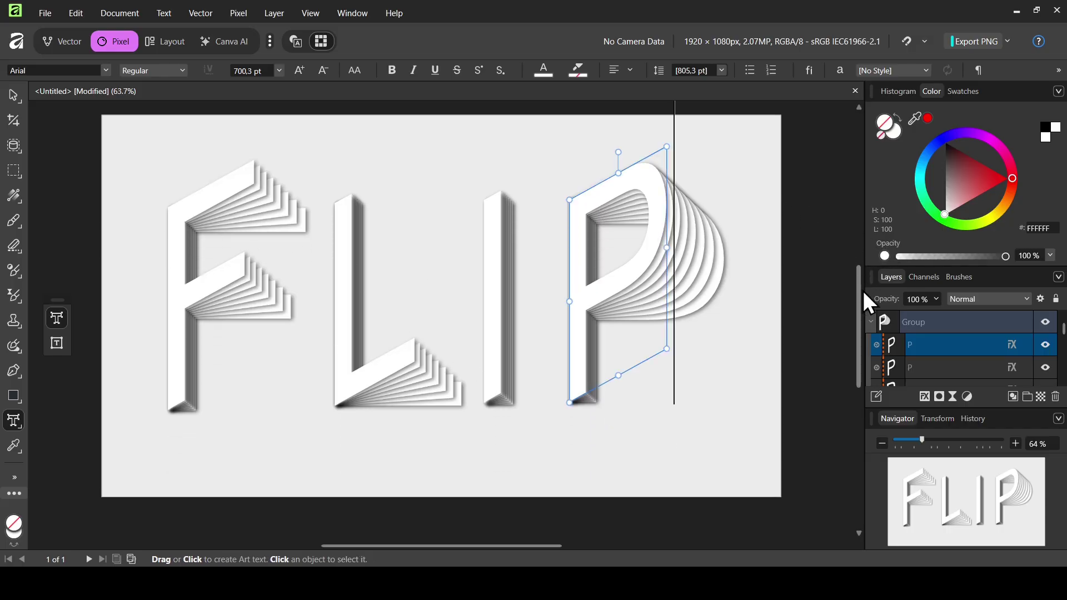
pyautogui.click(871, 322)
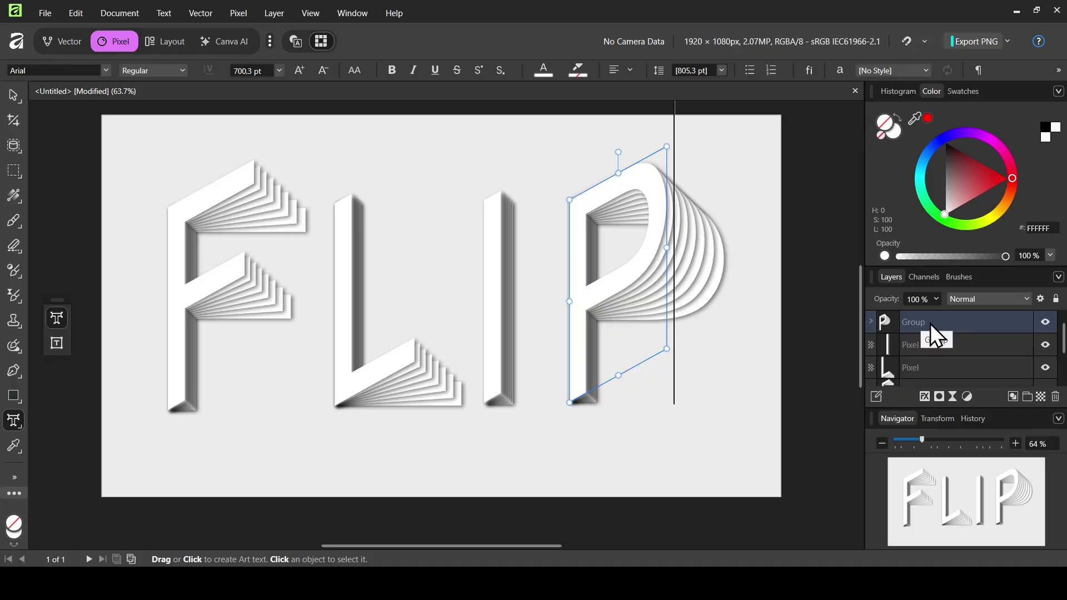